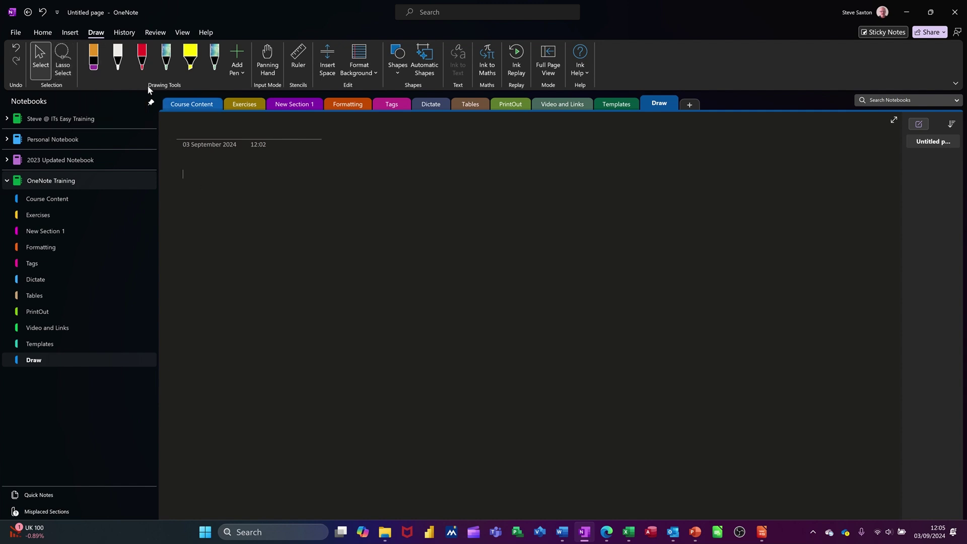
# Draw a looping test scribble with the white pen, erase it and return to normal selection mode.
pyautogui.click(118, 60)
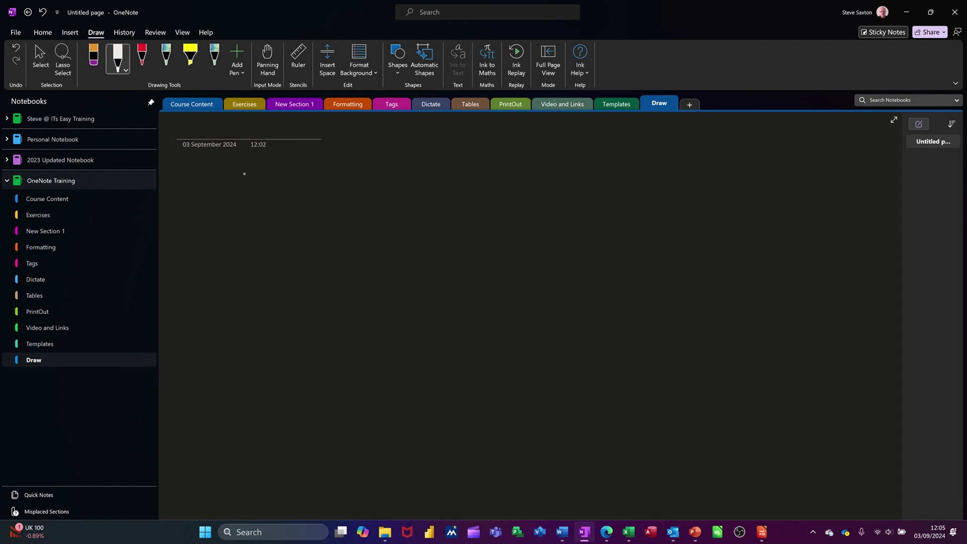
pyautogui.moveTo(242, 180)
pyautogui.mouseDown()
pyautogui.moveTo(317, 182)
pyautogui.moveTo(372, 230)
pyautogui.mouseUp()
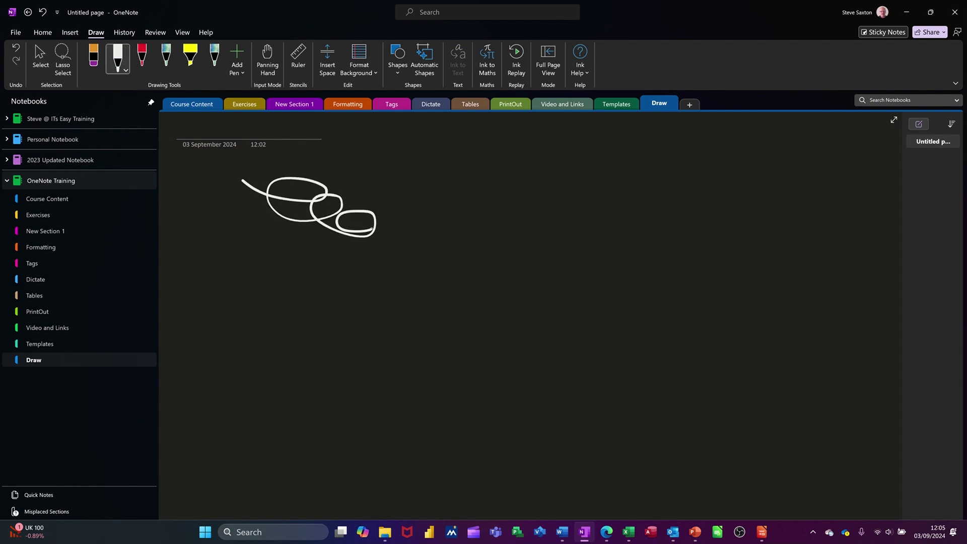
pyautogui.click(94, 56)
pyautogui.click(294, 184)
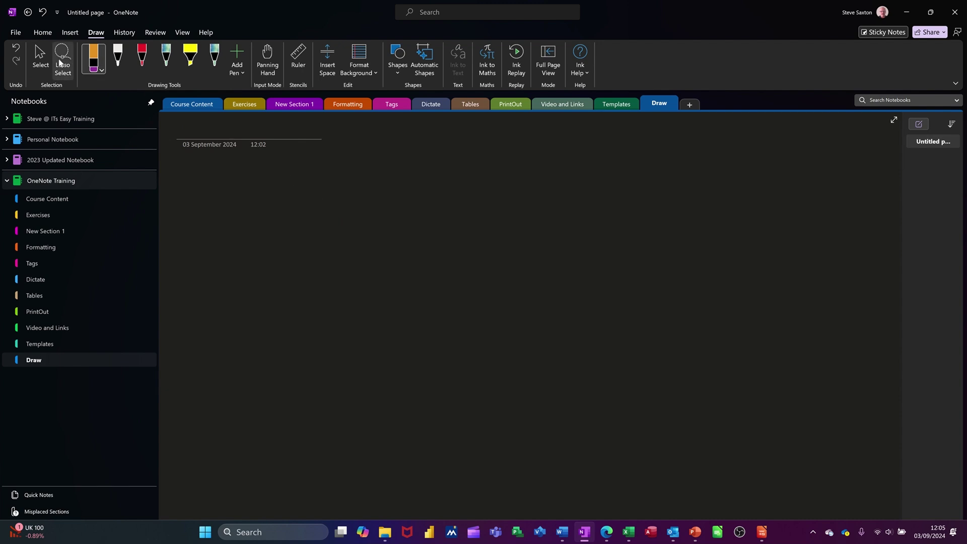
pyautogui.click(39, 58)
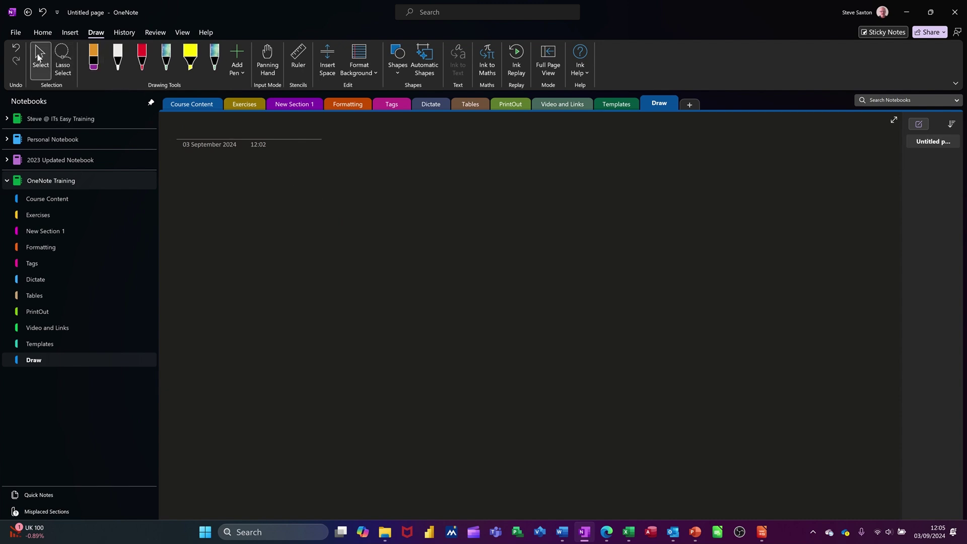
# Handwrite a first name on the blank page with the white pen, crossing its letter t.
pyautogui.click(118, 60)
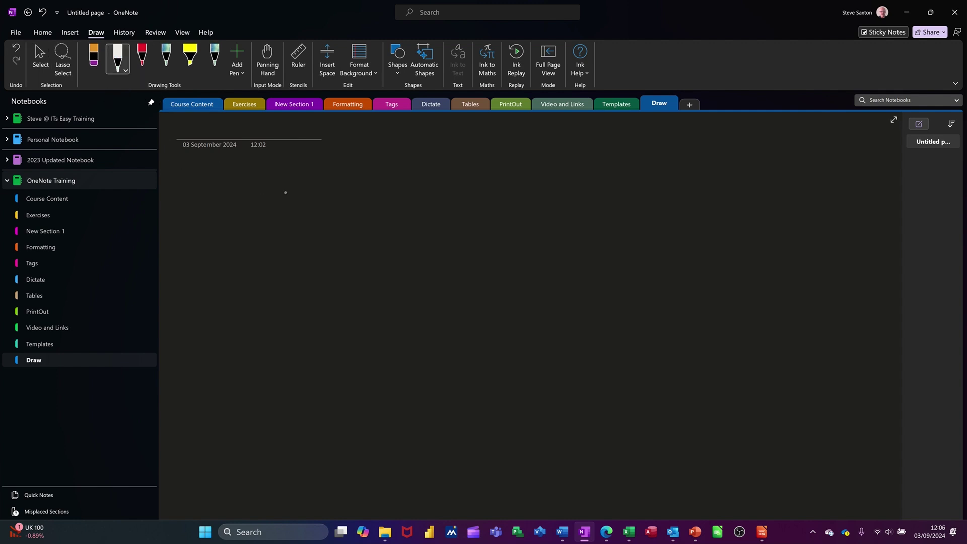
pyautogui.moveTo(329, 185)
pyautogui.mouseDown()
pyautogui.moveTo(315, 183)
pyautogui.moveTo(310, 216)
pyautogui.mouseUp()
pyautogui.moveTo(348, 187)
pyautogui.mouseDown()
pyautogui.moveTo(348, 221)
pyautogui.moveTo(398, 228)
pyautogui.moveTo(406, 220)
pyautogui.moveTo(447, 234)
pyautogui.mouseUp()
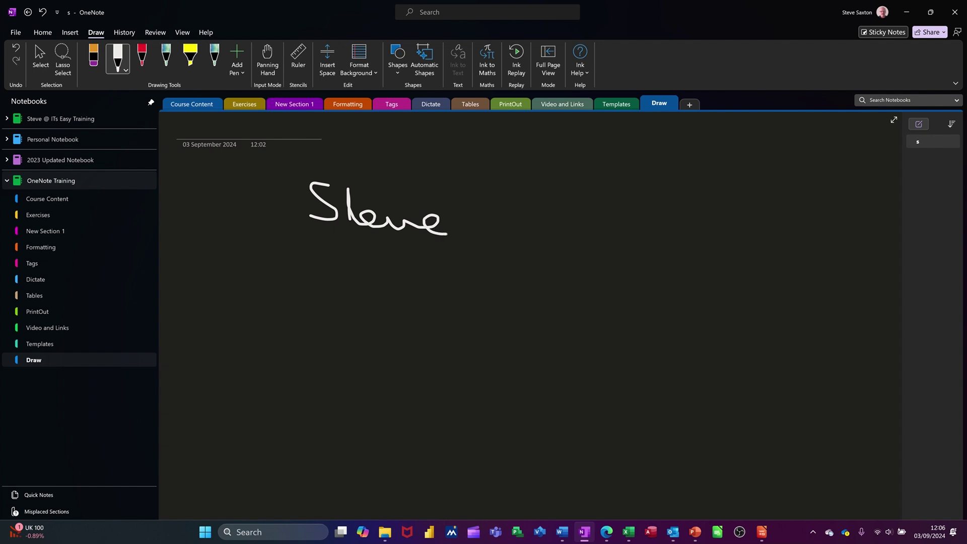
pyautogui.moveTo(349, 200); pyautogui.dragTo(367, 200)
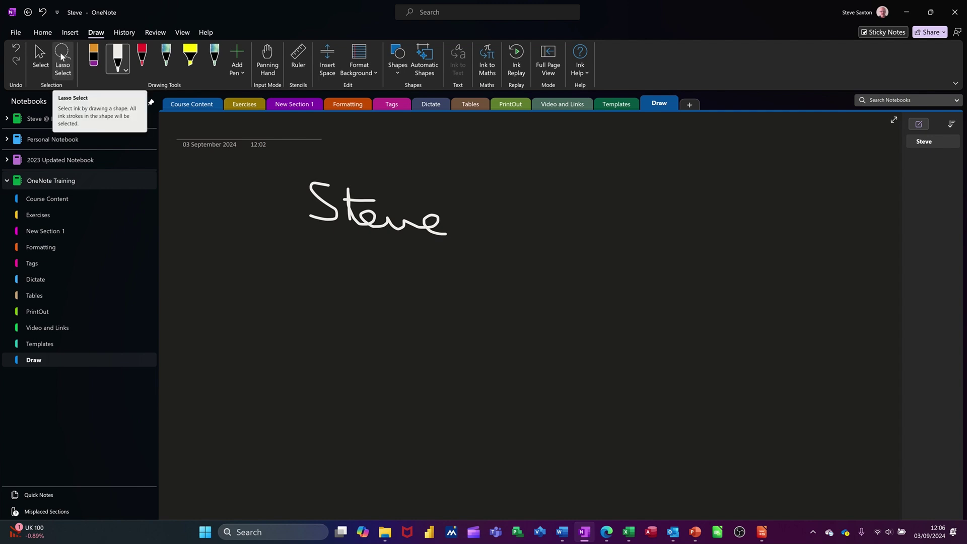
# Lasso the handwritten first name and convert the ink to text.
pyautogui.click(61, 56)
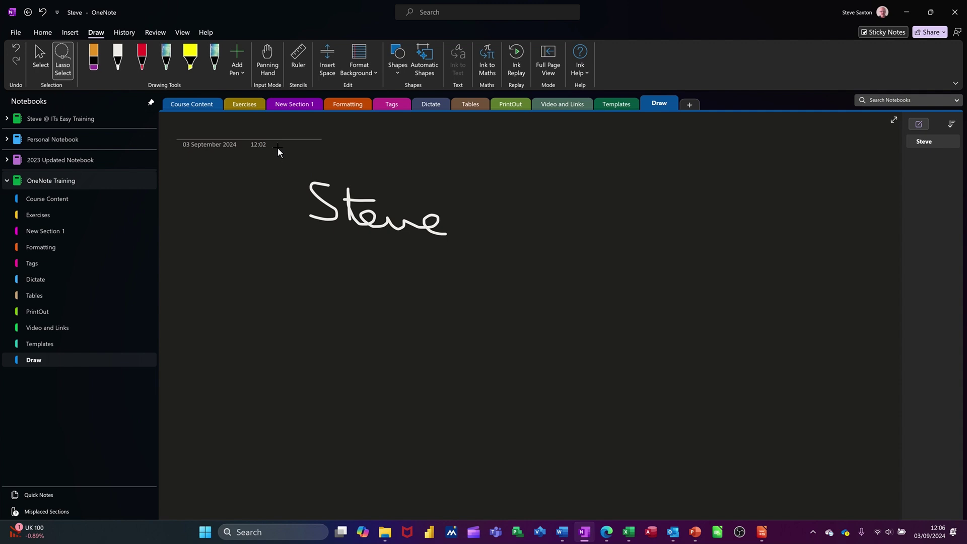
pyautogui.moveTo(276, 144)
pyautogui.mouseDown()
pyautogui.moveTo(291, 204)
pyautogui.moveTo(431, 254)
pyautogui.moveTo(459, 217)
pyautogui.moveTo(457, 206)
pyautogui.mouseUp()
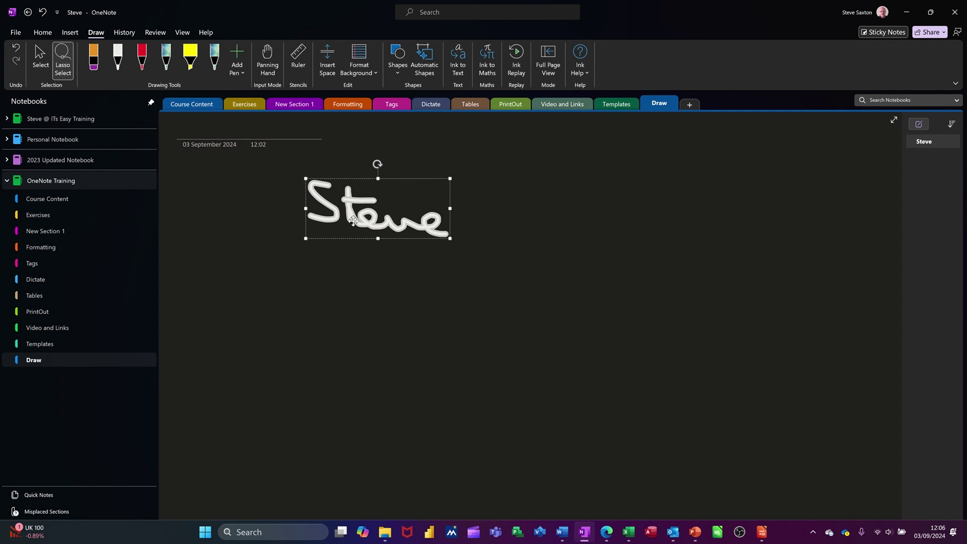
pyautogui.click(457, 59)
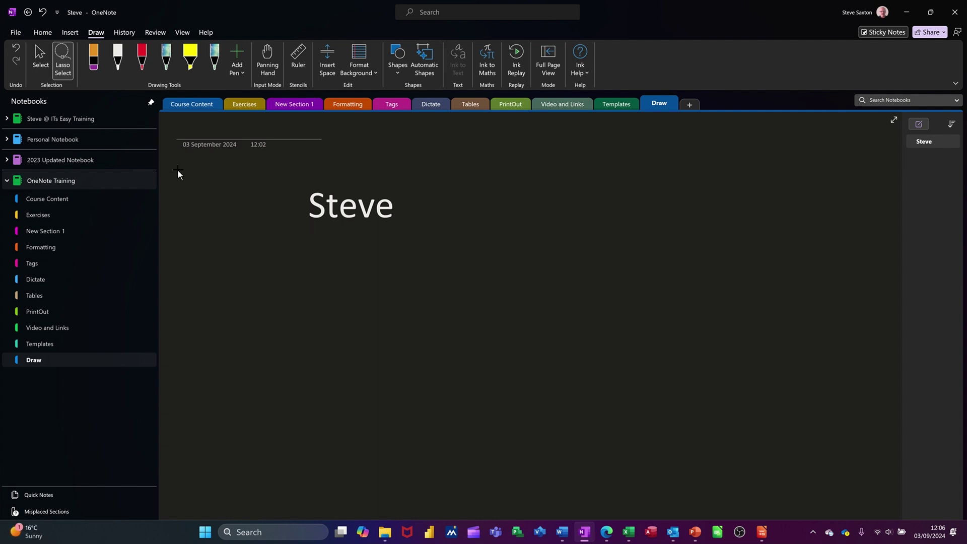
# Handwrite the word "draw" below the first name with the white pen and convert it to text.
pyautogui.click(117, 59)
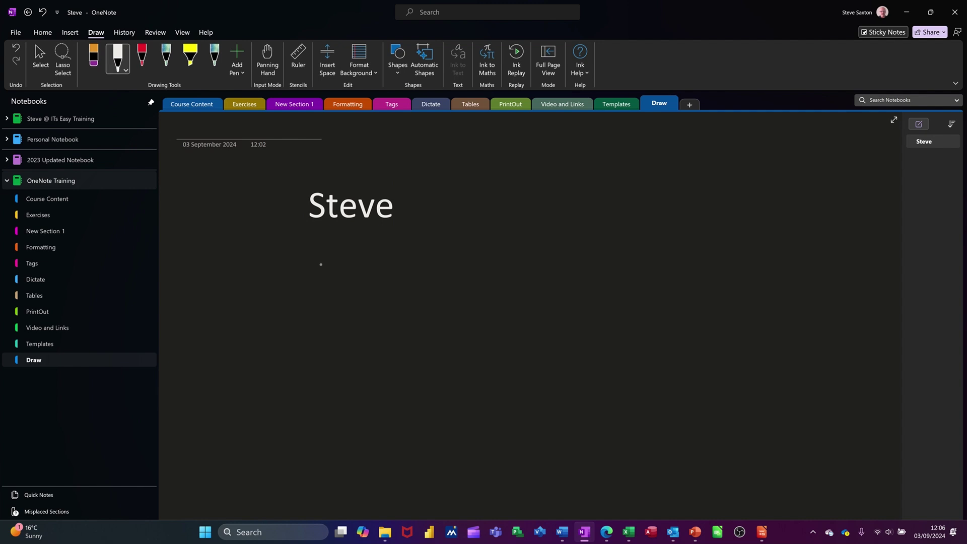
pyautogui.moveTo(321, 265)
pyautogui.mouseDown()
pyautogui.moveTo(302, 269)
pyautogui.moveTo(326, 242)
pyautogui.moveTo(334, 277)
pyautogui.moveTo(341, 264)
pyautogui.moveTo(420, 268)
pyautogui.mouseUp()
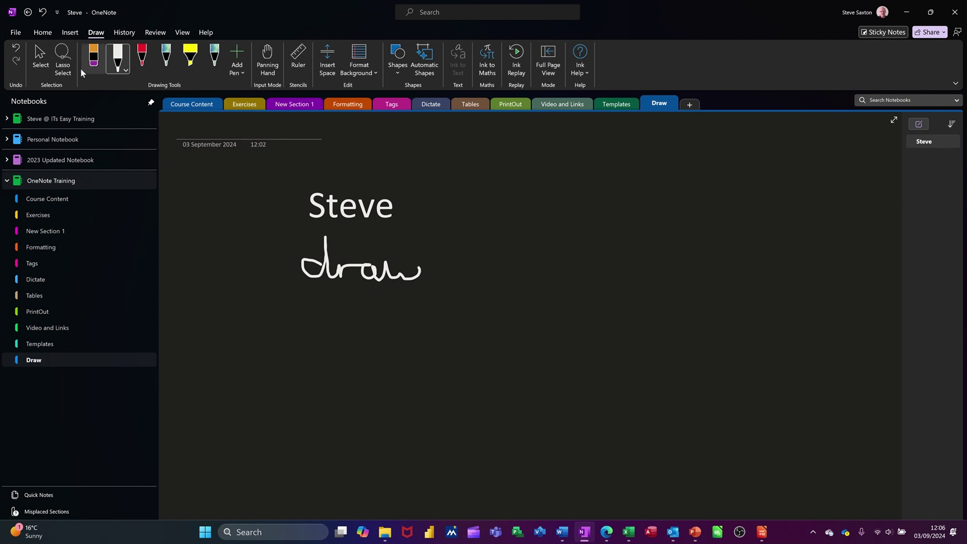
pyautogui.click(62, 58)
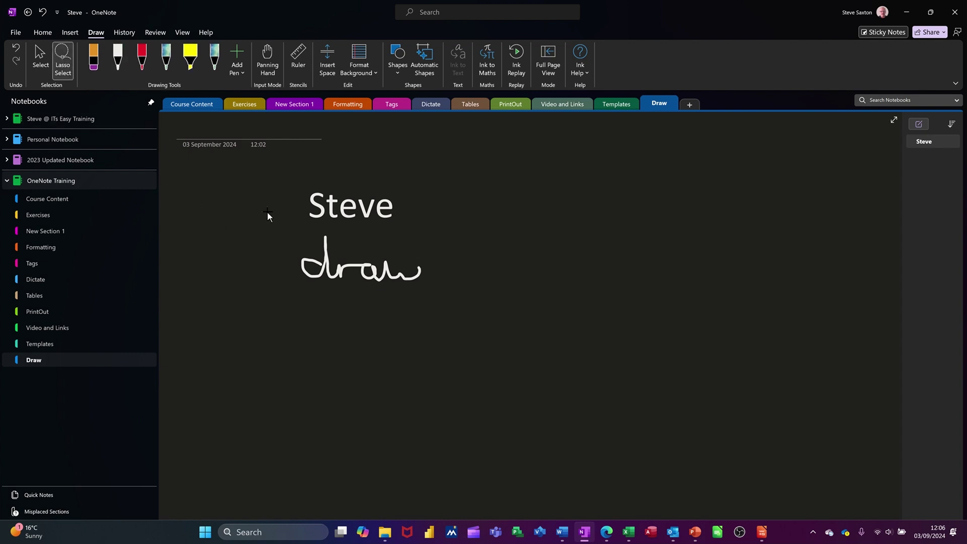
pyautogui.moveTo(262, 204)
pyautogui.mouseDown()
pyautogui.moveTo(277, 263)
pyautogui.moveTo(423, 338)
pyautogui.moveTo(438, 302)
pyautogui.moveTo(428, 249)
pyautogui.mouseUp()
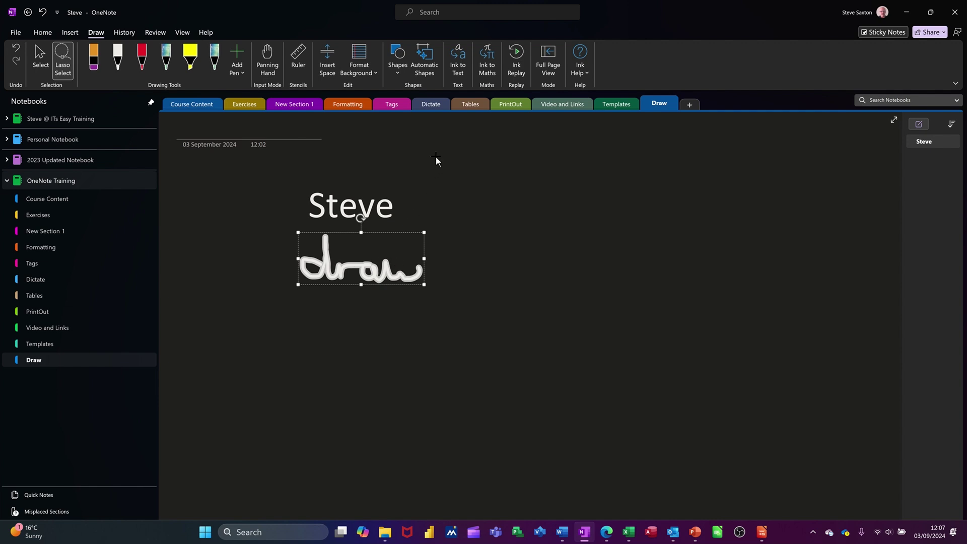
pyautogui.click(457, 60)
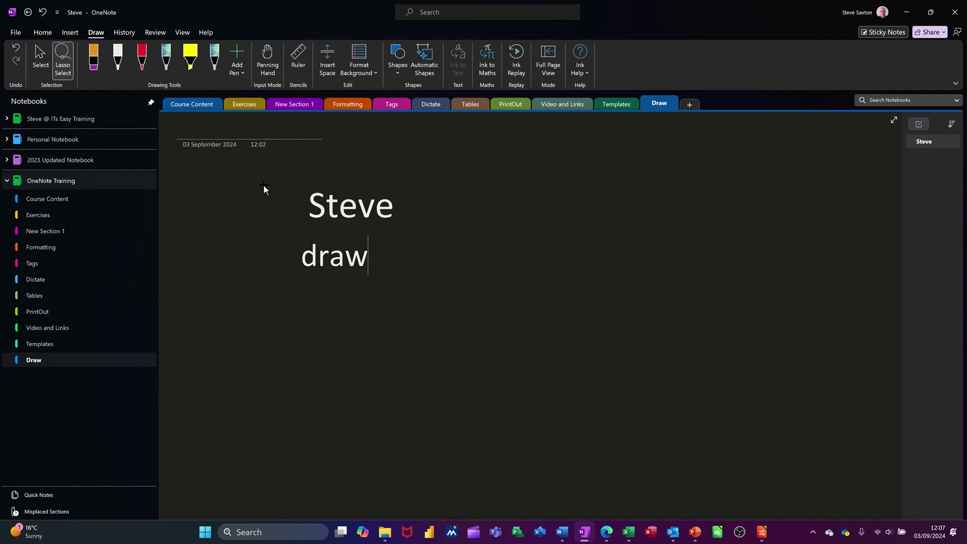
# Try the lasso around the converted words, clear the selection and return to normal selection mode.
pyautogui.moveTo(272, 165)
pyautogui.mouseDown()
pyautogui.moveTo(297, 220)
pyautogui.moveTo(412, 204)
pyautogui.moveTo(419, 194)
pyautogui.mouseUp()
pyautogui.moveTo(285, 223)
pyautogui.mouseDown()
pyautogui.moveTo(367, 279)
pyautogui.moveTo(395, 257)
pyautogui.moveTo(336, 281)
pyautogui.mouseUp()
pyautogui.moveTo(325, 173)
pyautogui.mouseDown()
pyautogui.moveTo(365, 239)
pyautogui.moveTo(430, 207)
pyautogui.moveTo(398, 225)
pyautogui.mouseUp()
pyautogui.moveTo(277, 169)
pyautogui.mouseDown()
pyautogui.moveTo(349, 225)
pyautogui.moveTo(415, 206)
pyautogui.moveTo(390, 202)
pyautogui.mouseUp()
pyautogui.moveTo(260, 162)
pyautogui.mouseDown()
pyautogui.moveTo(285, 221)
pyautogui.moveTo(421, 226)
pyautogui.moveTo(429, 191)
pyautogui.mouseUp()
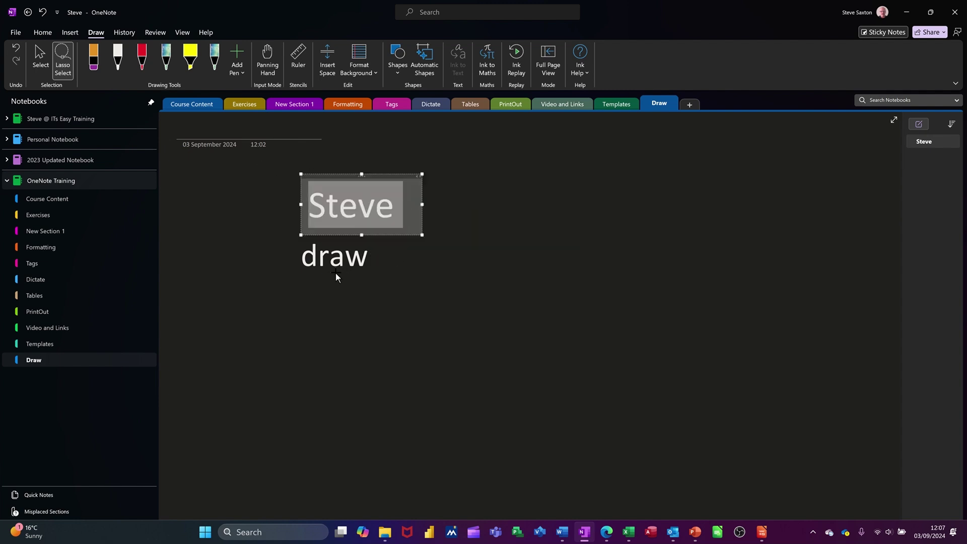
pyautogui.click(254, 220)
pyautogui.click(42, 58)
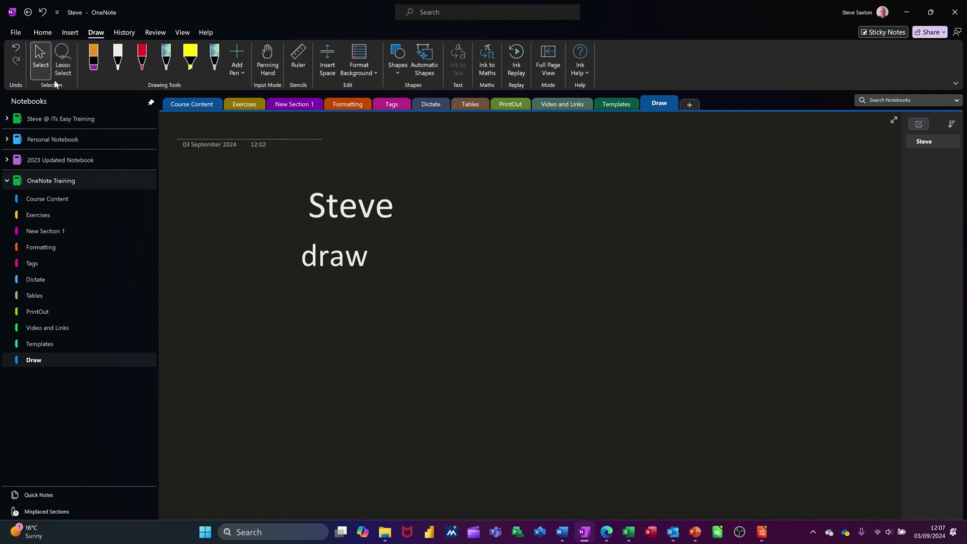
# Draw a red pen squiggle to the right of the words and a galaxy-coloured squiggle to the left.
pyautogui.click(142, 58)
pyautogui.moveTo(473, 225)
pyautogui.mouseDown()
pyautogui.moveTo(464, 202)
pyautogui.moveTo(451, 256)
pyautogui.moveTo(444, 247)
pyautogui.mouseUp()
pyautogui.click(166, 58)
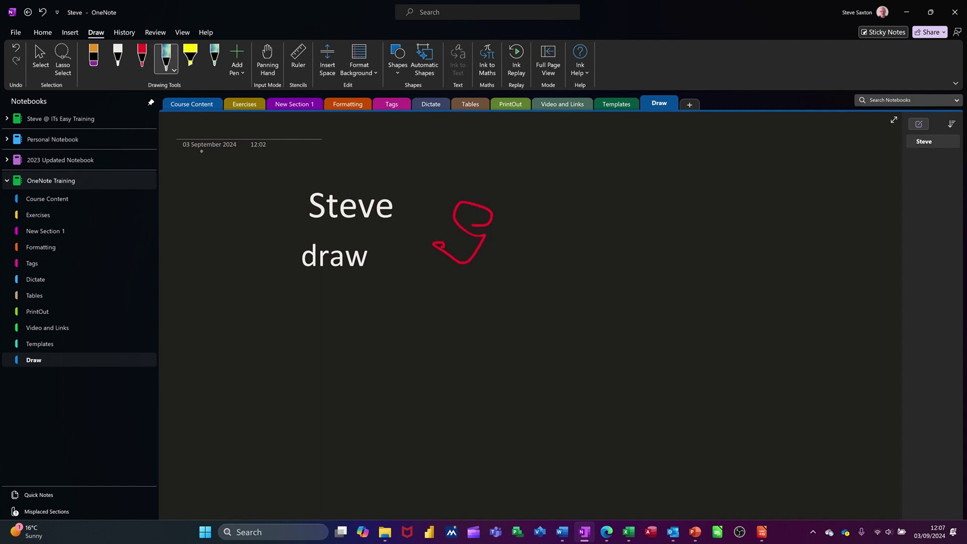
pyautogui.moveTo(214, 212)
pyautogui.mouseDown()
pyautogui.moveTo(248, 211)
pyautogui.moveTo(262, 233)
pyautogui.moveTo(254, 234)
pyautogui.mouseUp()
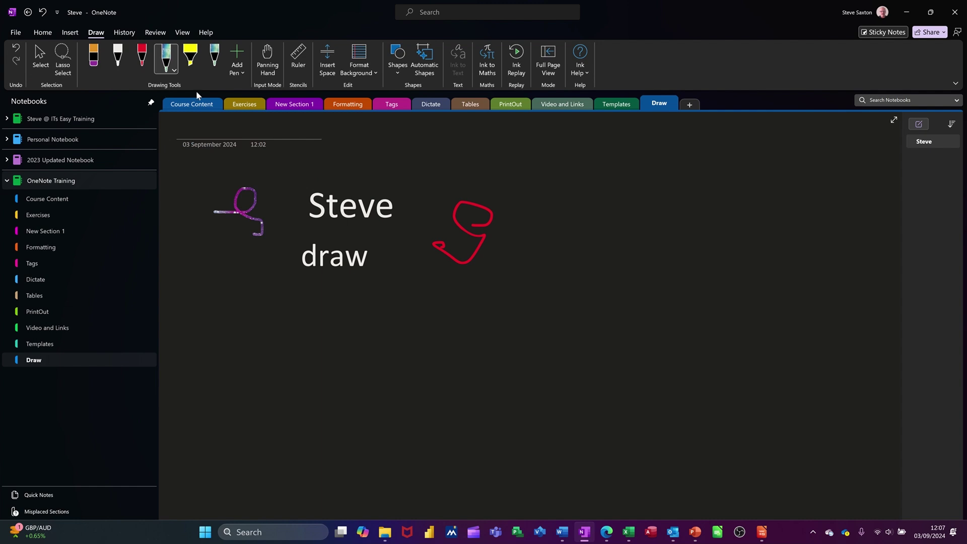
# Highlight both words and the space below them in yellow, and draw a galaxy-coloured squiggle beneath with the other galaxy pen.
pyautogui.click(191, 58)
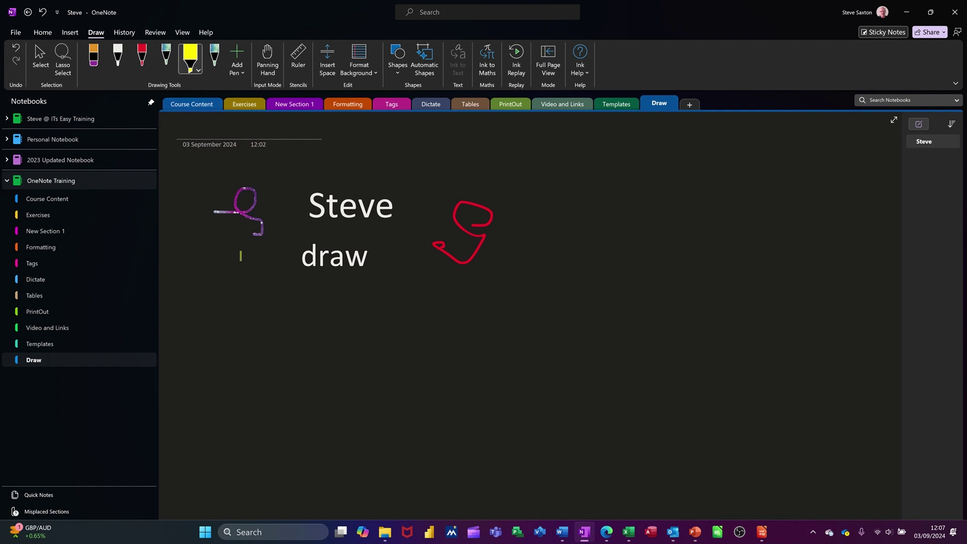
pyautogui.moveTo(240, 270); pyautogui.dragTo(339, 302)
pyautogui.moveTo(363, 266); pyautogui.dragTo(297, 266)
pyautogui.moveTo(304, 202); pyautogui.dragTo(386, 218)
pyautogui.click(215, 59)
pyautogui.moveTo(242, 280)
pyautogui.mouseDown()
pyautogui.moveTo(291, 325)
pyautogui.moveTo(346, 344)
pyautogui.mouseUp()
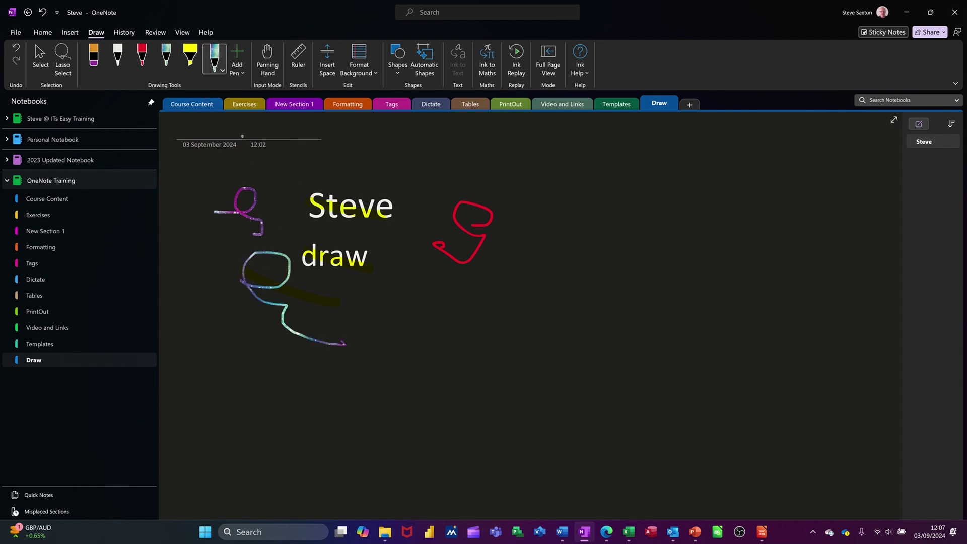
# Add a new pen to the drawing tools and give it the gold textured colour.
pyautogui.click(241, 69)
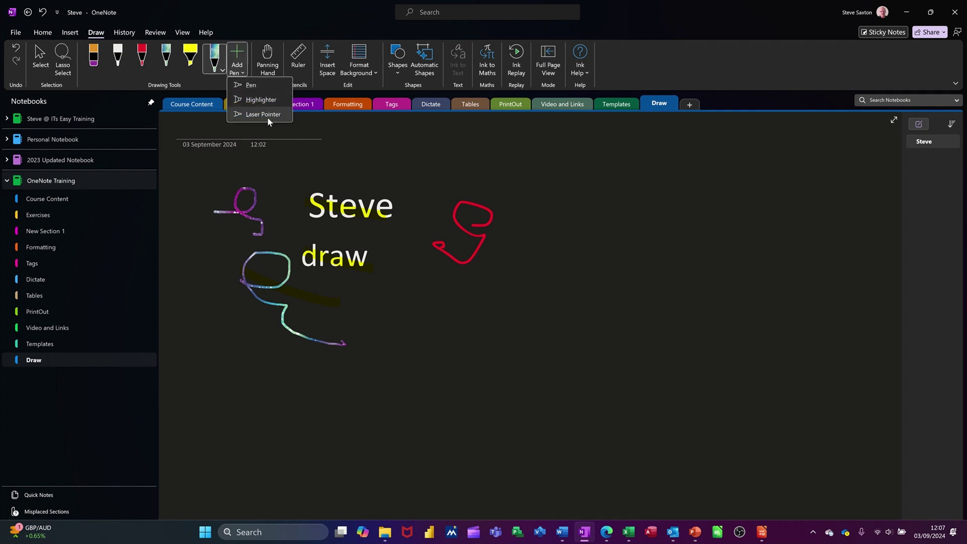
pyautogui.click(249, 87)
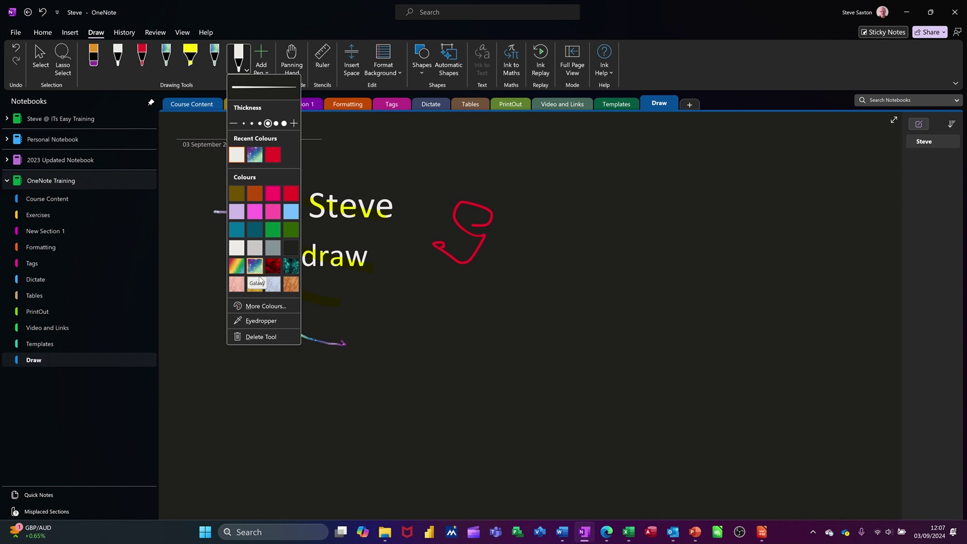
pyautogui.click(257, 290)
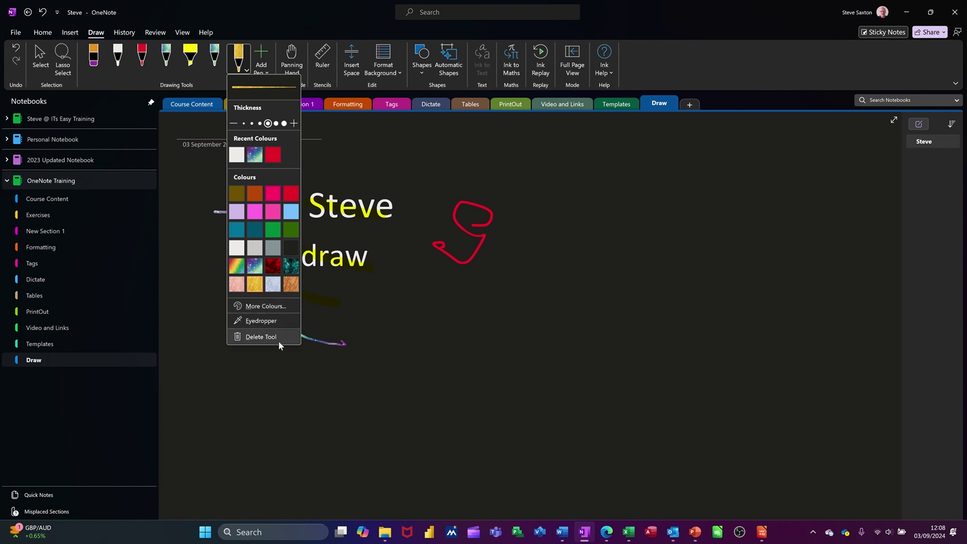
pyautogui.click(380, 336)
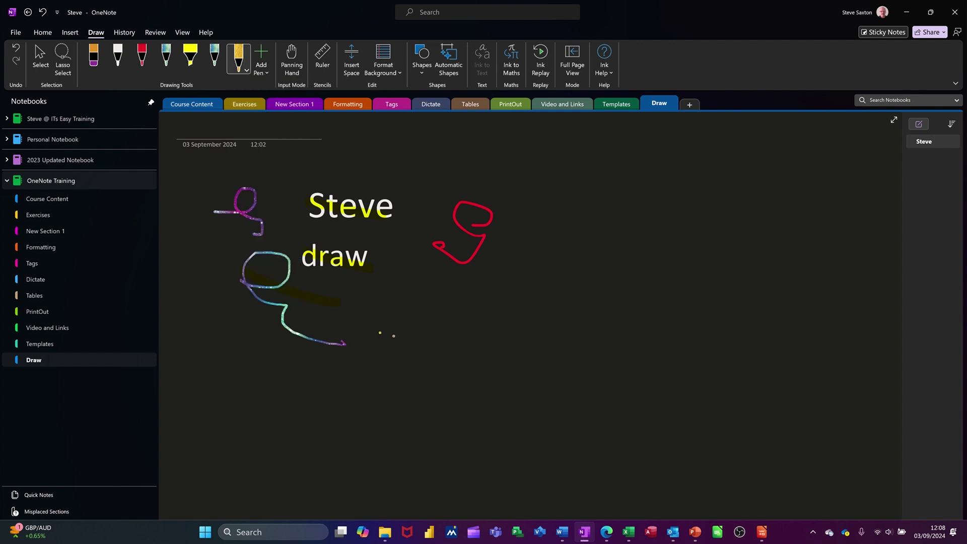
# Draw four looping squiggles with the new gold pen, three below the words and one above the red squiggle.
pyautogui.moveTo(380, 332); pyautogui.dragTo(448, 354)
pyautogui.moveTo(435, 306); pyautogui.dragTo(471, 329)
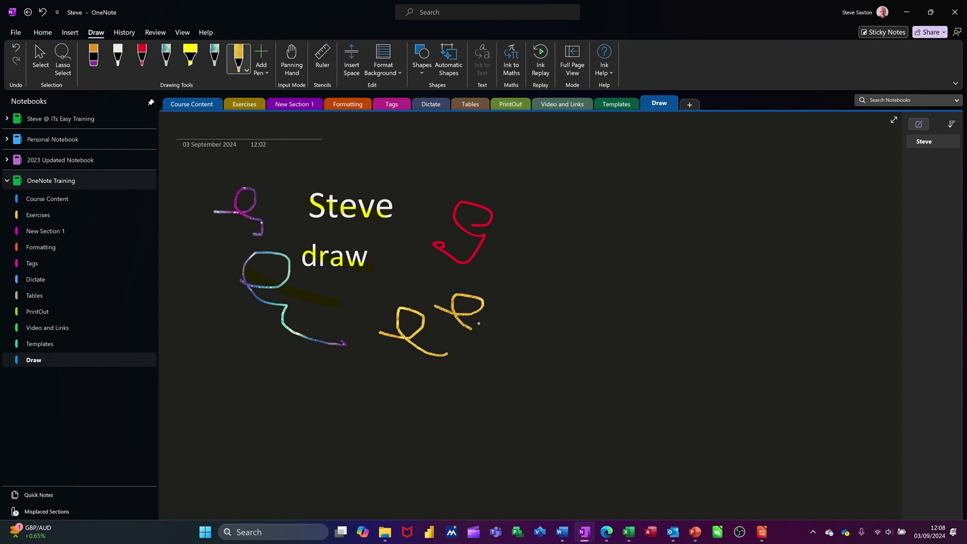
pyautogui.moveTo(494, 277)
pyautogui.mouseDown()
pyautogui.moveTo(498, 265)
pyautogui.moveTo(515, 301)
pyautogui.mouseUp()
pyautogui.moveTo(402, 182); pyautogui.dragTo(476, 212)
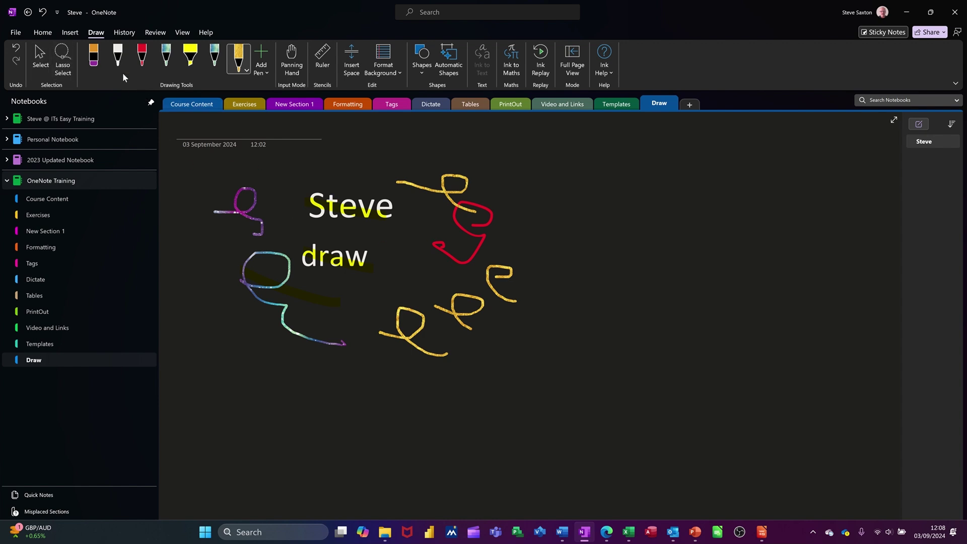
# Erase all red, galaxy and gold squiggles and the yellow highlighting, leaving only the two converted words.
pyautogui.click(94, 56)
pyautogui.moveTo(461, 222)
pyautogui.mouseDown()
pyautogui.moveTo(417, 225)
pyautogui.moveTo(436, 170)
pyautogui.mouseUp()
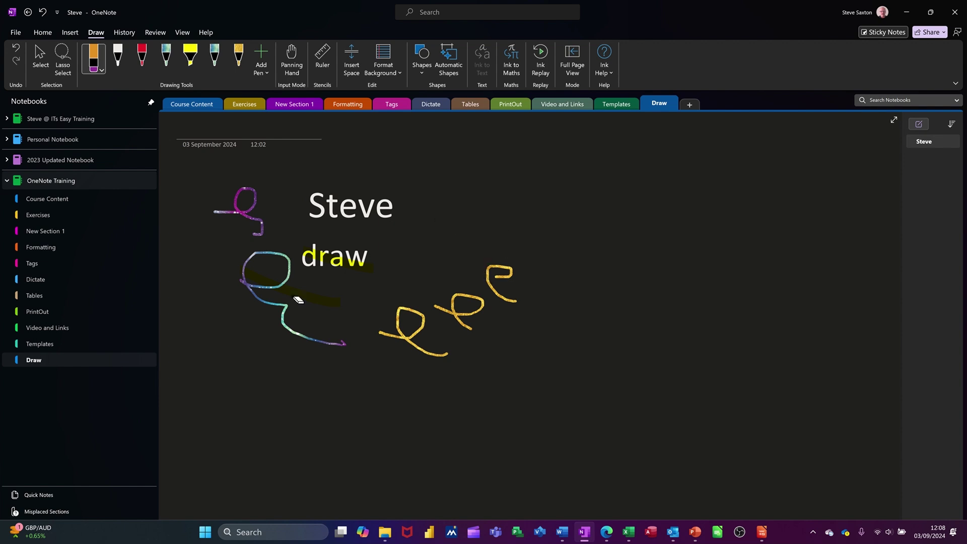
pyautogui.moveTo(224, 196); pyautogui.dragTo(464, 248)
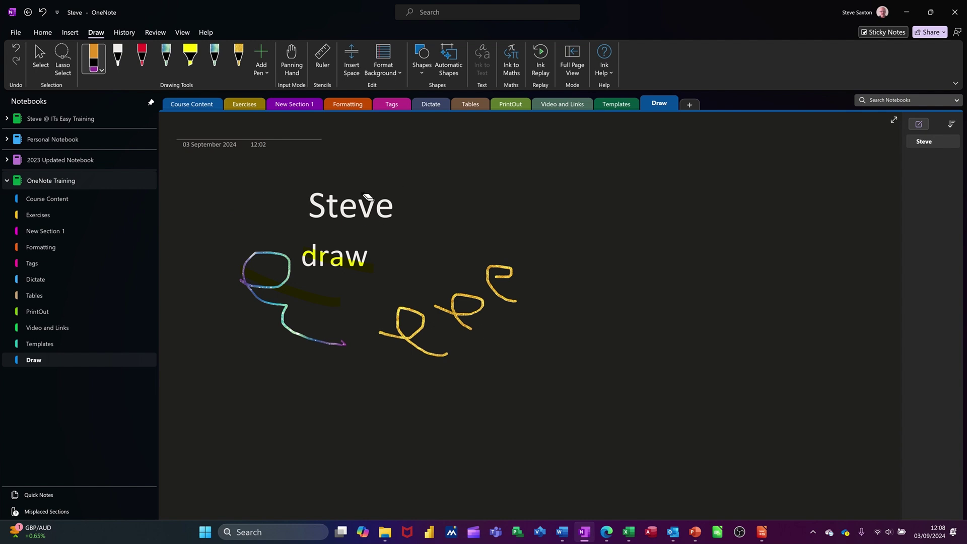
pyautogui.moveTo(238, 277); pyautogui.dragTo(325, 335)
pyautogui.click(493, 287)
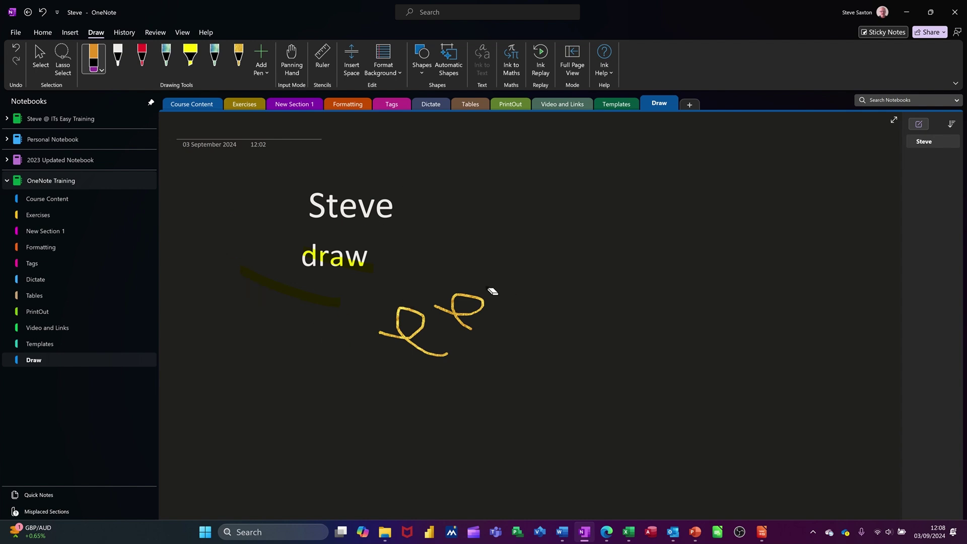
pyautogui.click(492, 291)
pyautogui.moveTo(248, 253); pyautogui.dragTo(361, 315)
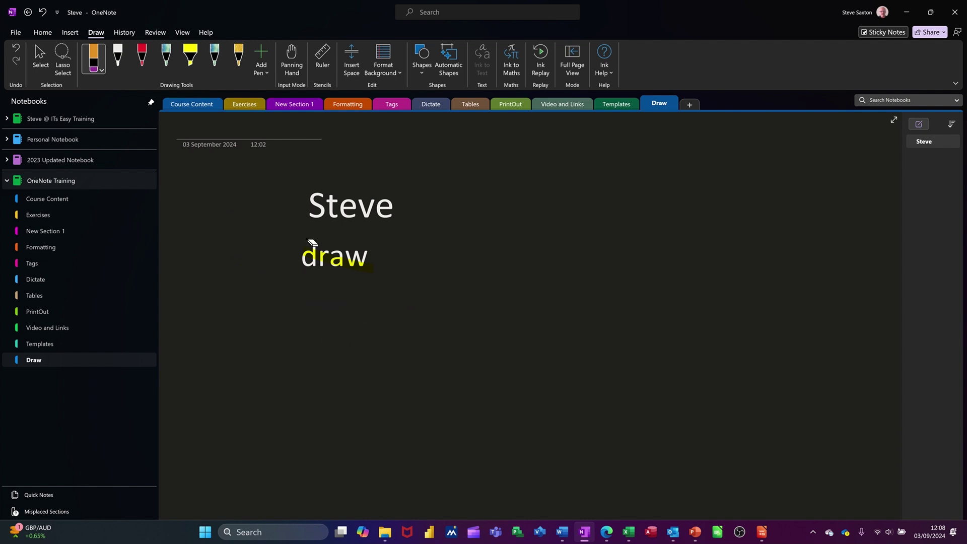
pyautogui.moveTo(418, 302); pyautogui.dragTo(289, 222)
# Delete the text containers holding the first name and the word "draw".
pyautogui.click(41, 56)
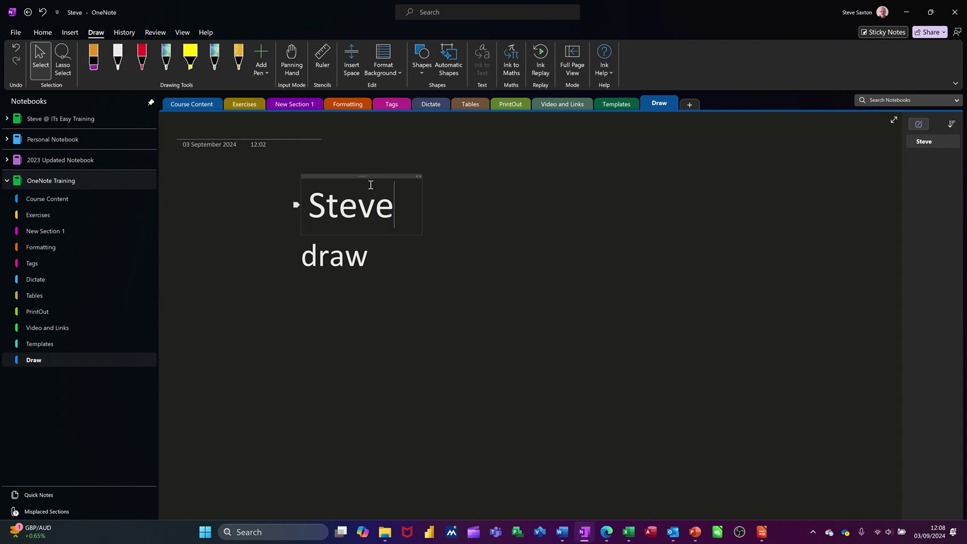
pyautogui.click(368, 178)
pyautogui.press('Delete')
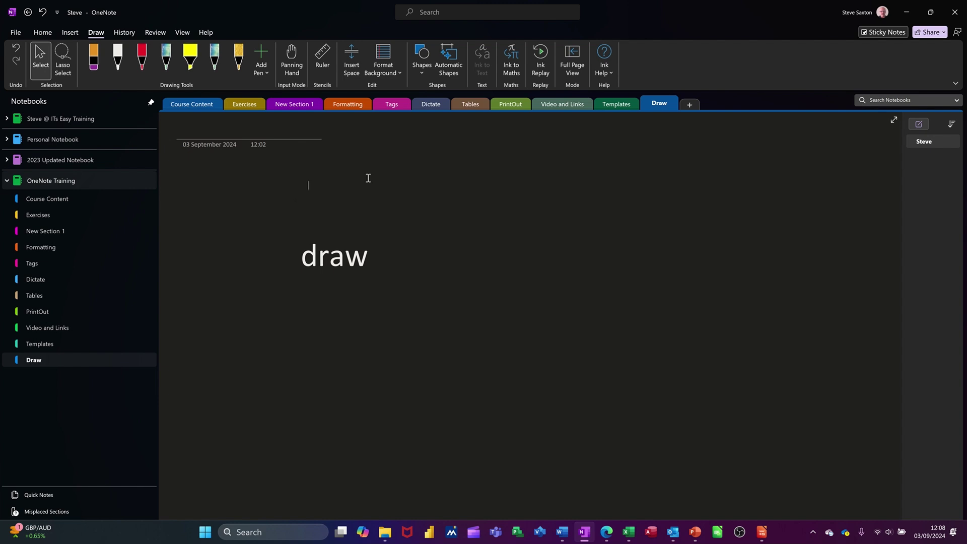
pyautogui.click(357, 230)
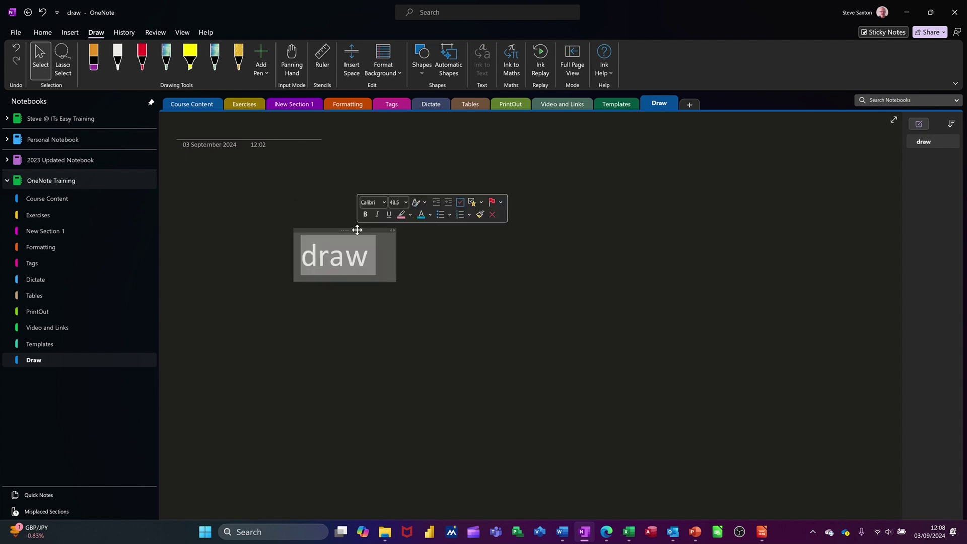
pyautogui.press('Delete')
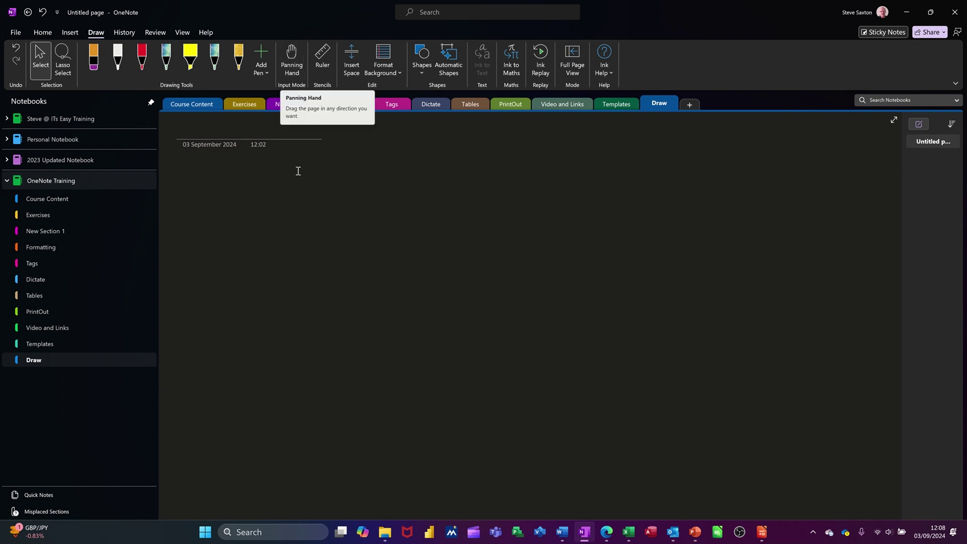
# Turn on the Panning Hand and place the ruler diagonally across the empty page.
pyautogui.moveTo(280, 171); pyautogui.dragTo(319, 220)
pyautogui.click(291, 58)
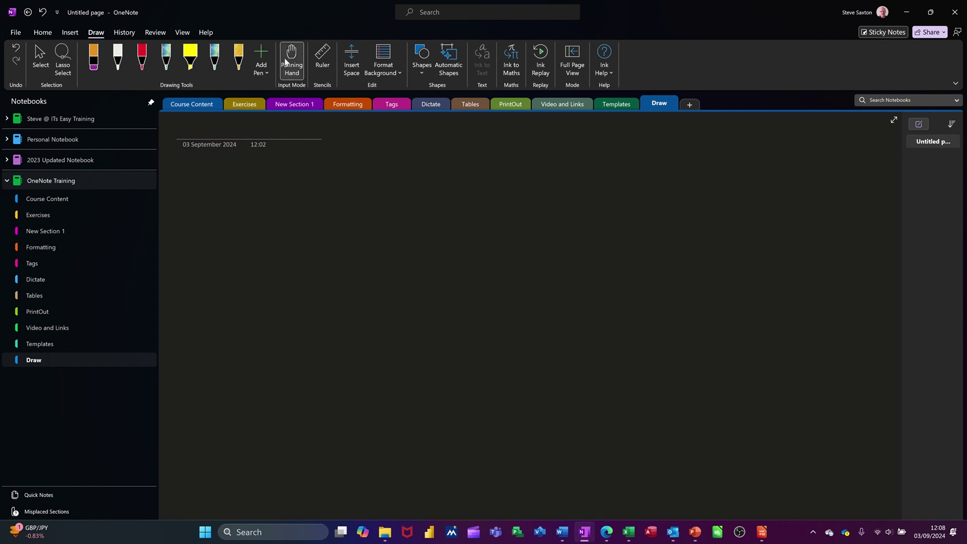
pyautogui.click(323, 55)
pyautogui.moveTo(354, 257); pyautogui.dragTo(475, 302)
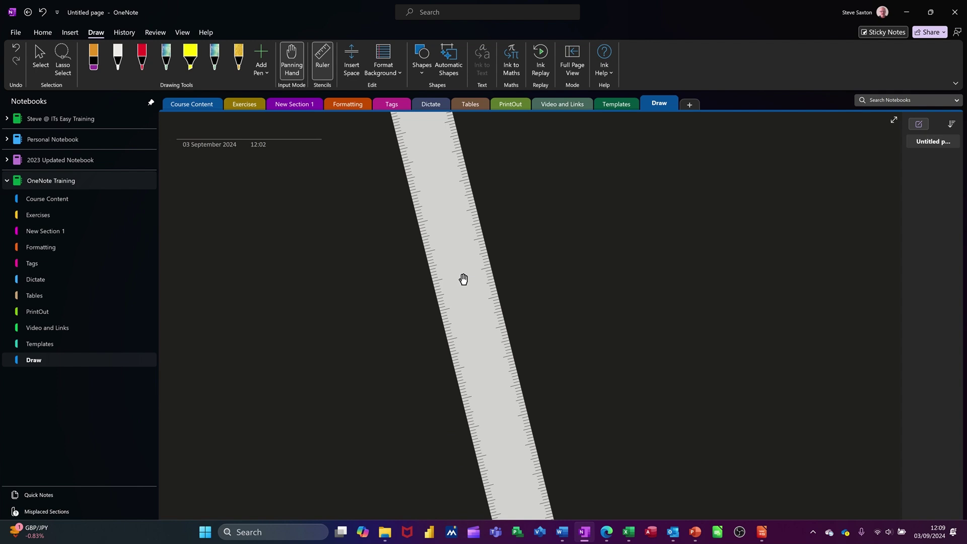
# Rotate the ruler in both directions to several angles on the page, and hide it.
pyautogui.scroll(-20, 463, 279)
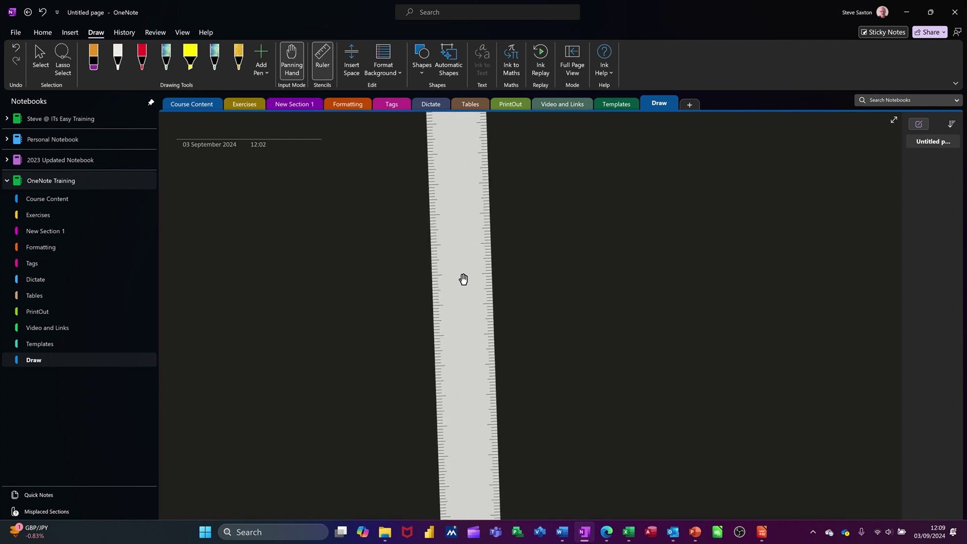
pyautogui.scroll(-10, 453, 270)
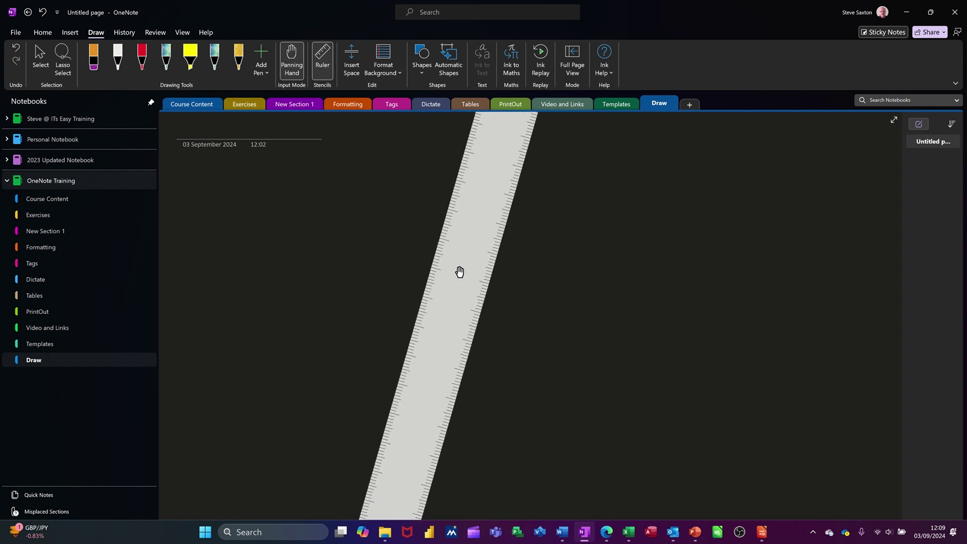
pyautogui.scroll(15, 461, 271)
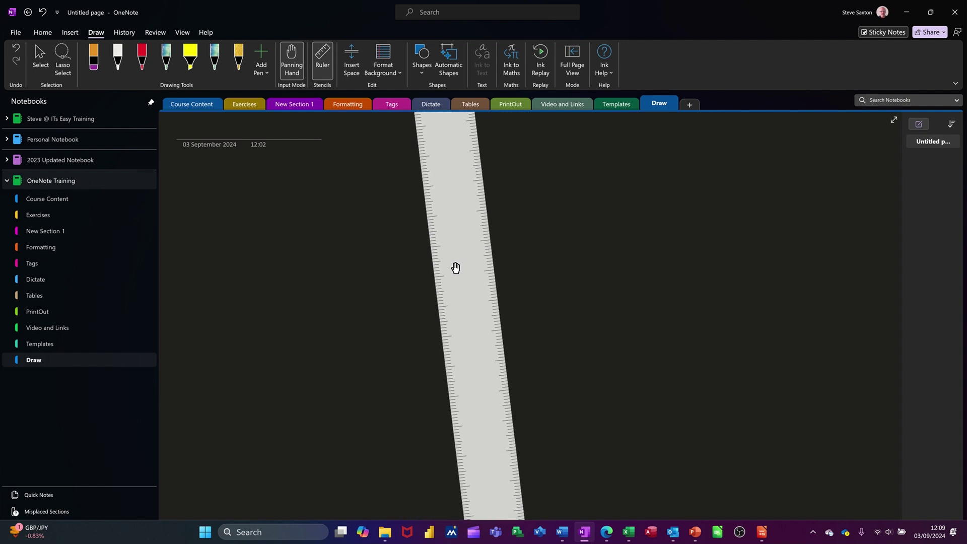
pyautogui.scroll(10, 449, 265)
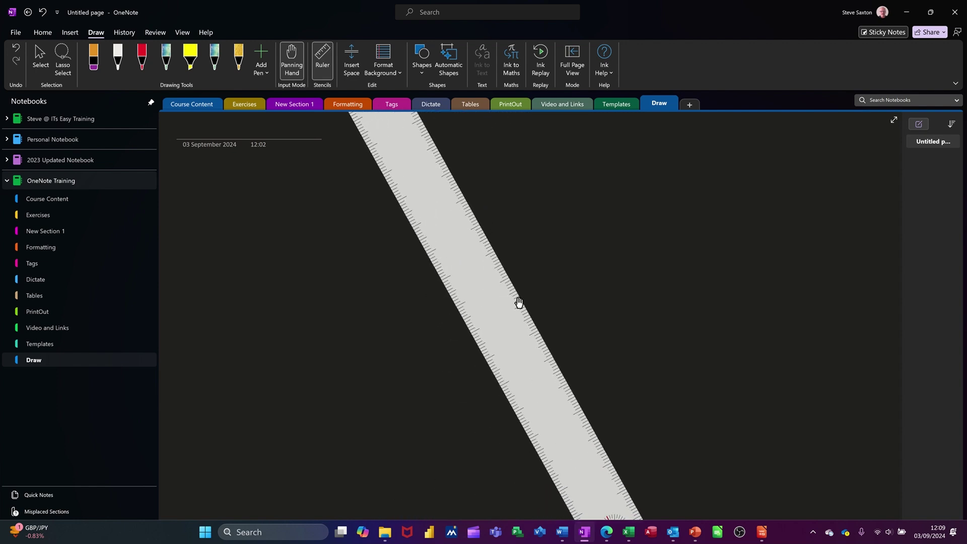
pyautogui.click(322, 63)
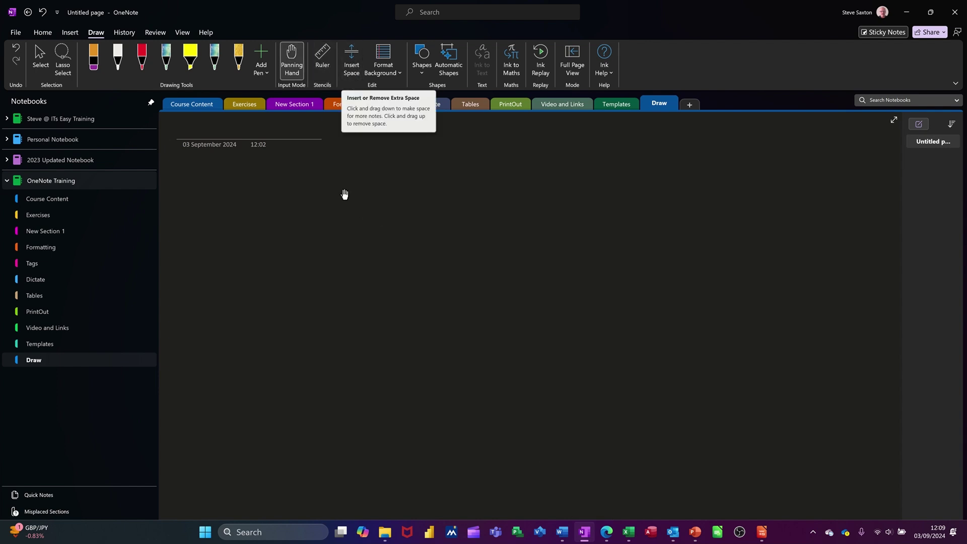
# Add text containers with the first name and "Phase 1" to the page, and move "Phase 1" directly beneath the name.
pyautogui.click(40, 56)
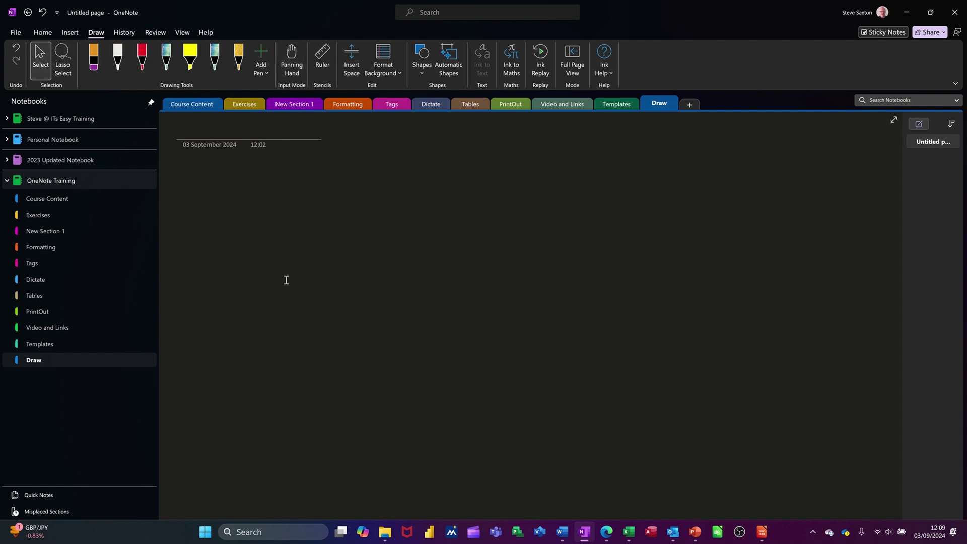
pyautogui.write('steve')
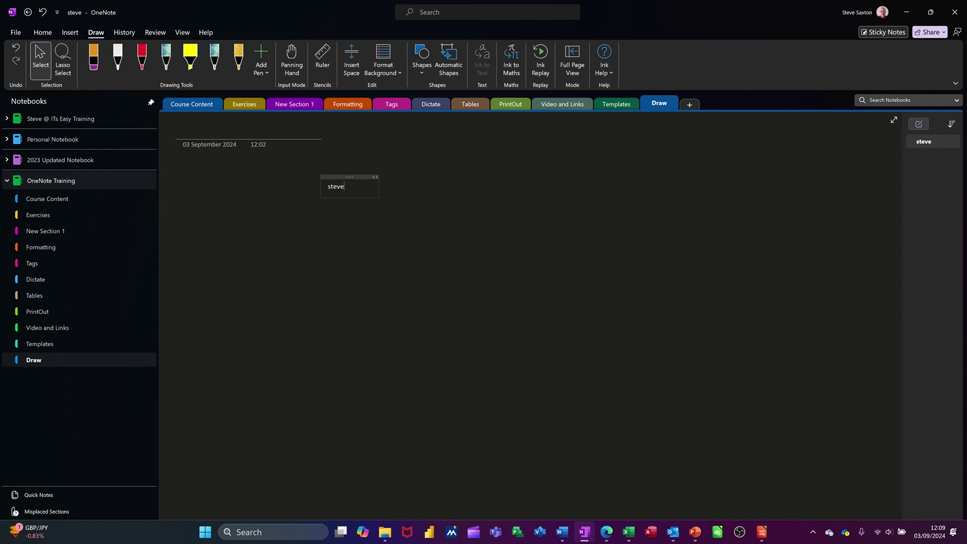
pyautogui.click(342, 258)
pyautogui.write('p')
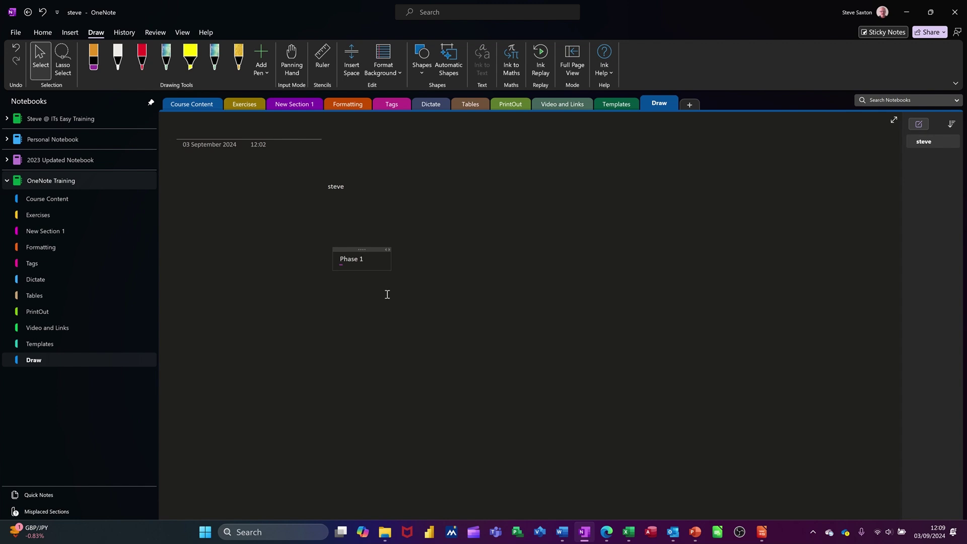
pyautogui.moveTo(356, 250); pyautogui.dragTo(348, 192)
pyautogui.click(398, 233)
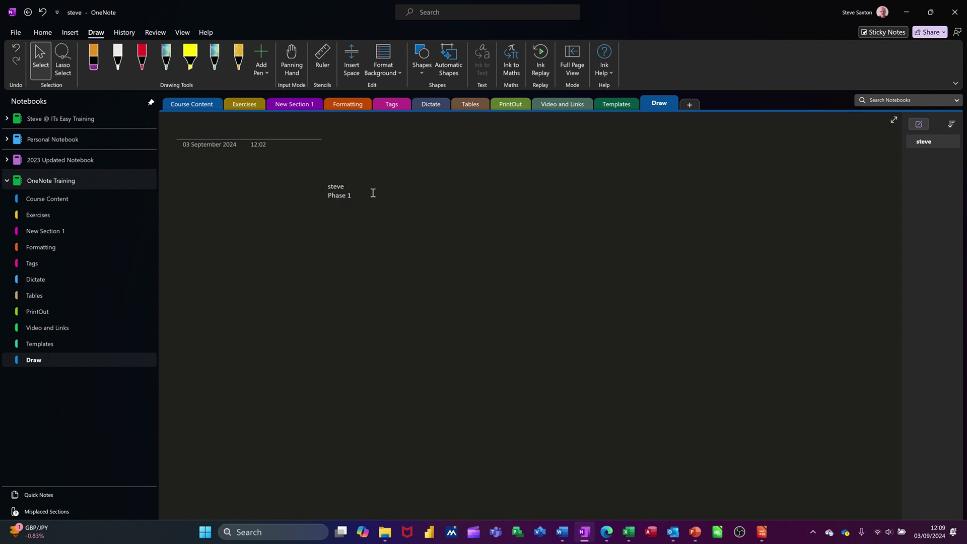
# Insert extra space between the name and "Phase 1", and move the "Phase 1" container beside the name.
pyautogui.click(352, 55)
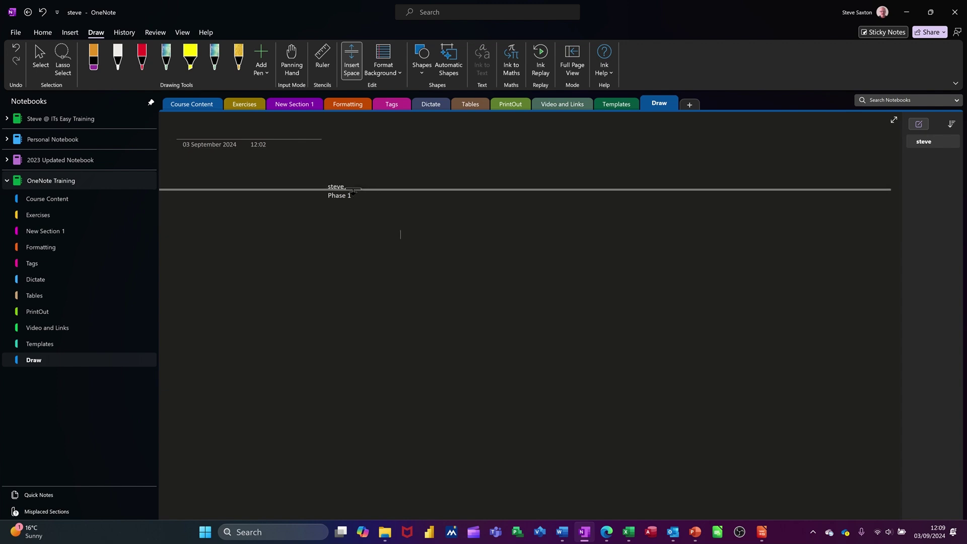
pyautogui.moveTo(353, 191); pyautogui.dragTo(355, 219)
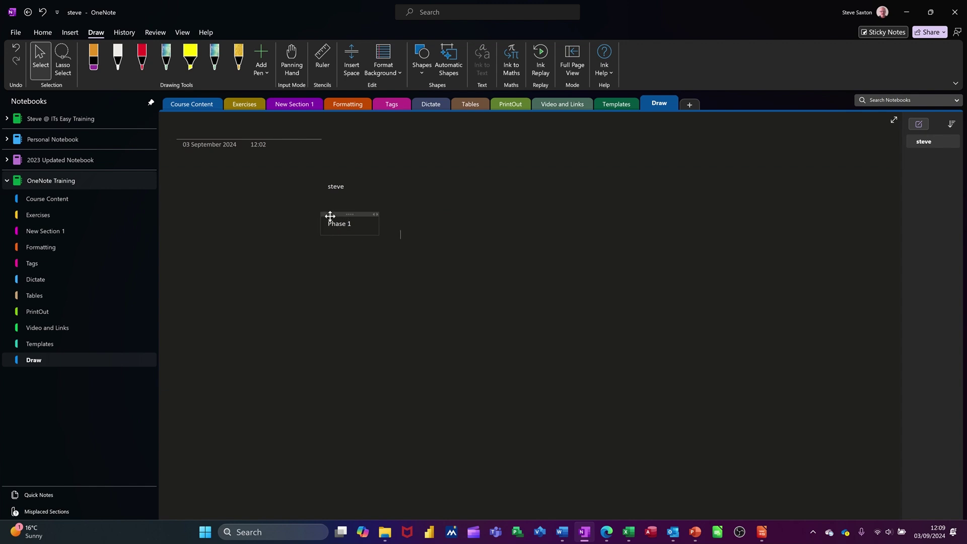
pyautogui.moveTo(330, 215); pyautogui.dragTo(383, 176)
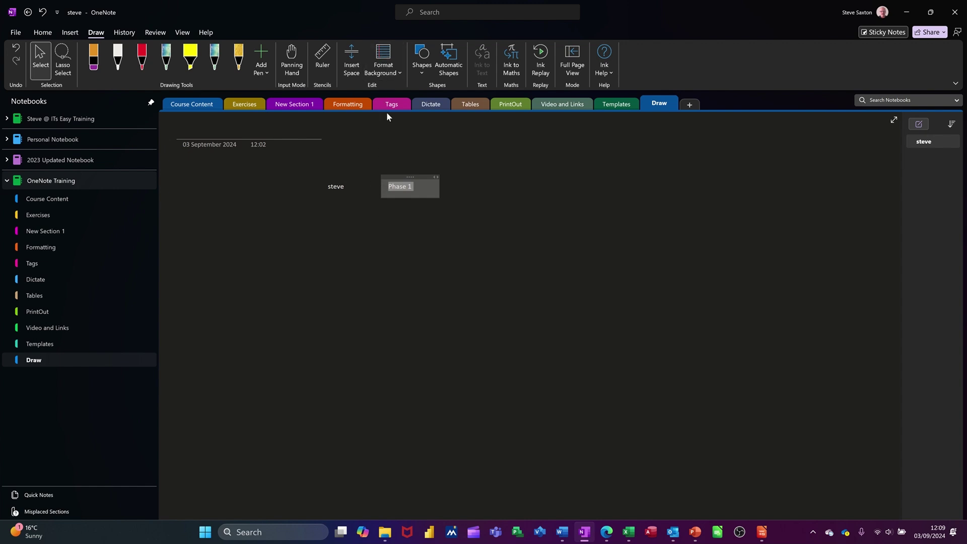
# Apply the narrowest rule lines and add two text containers below: the first name with "sndjmndfmdm,d", and "dgdhdhjdhjdjdjdjkd".
pyautogui.click(383, 63)
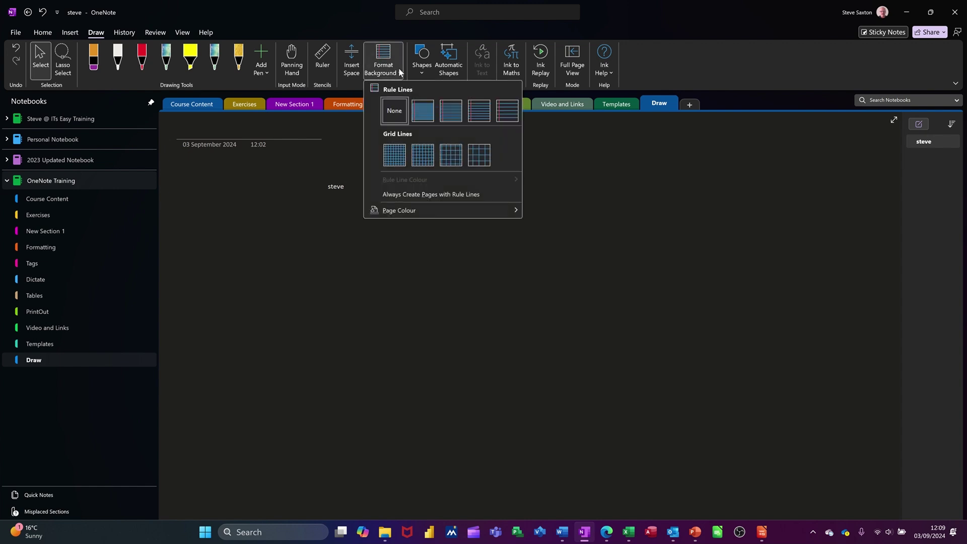
pyautogui.click(421, 119)
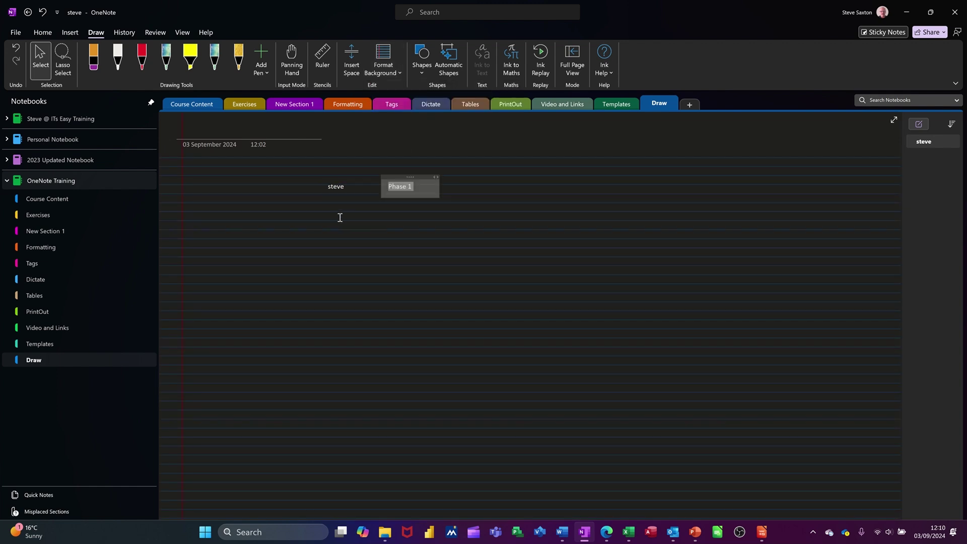
pyautogui.click(363, 224)
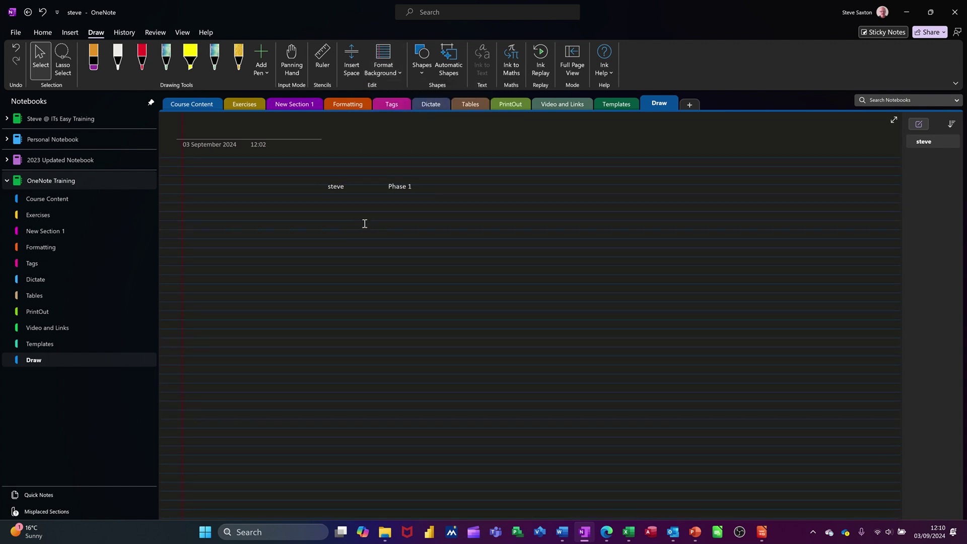
pyautogui.write('Steve sndjmndfmdm,d')
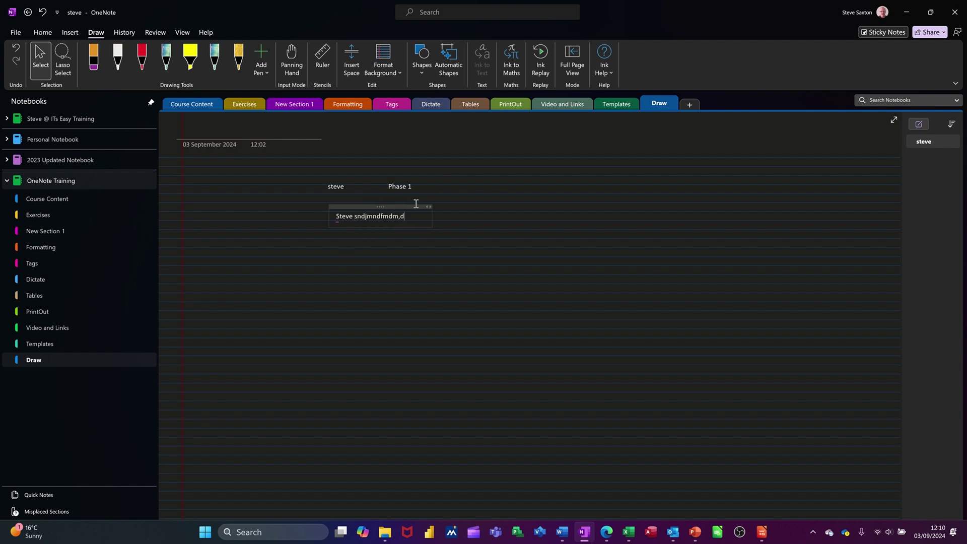
pyautogui.click(473, 216)
pyautogui.write('dgdhdhjdhjdjdjdjkd')
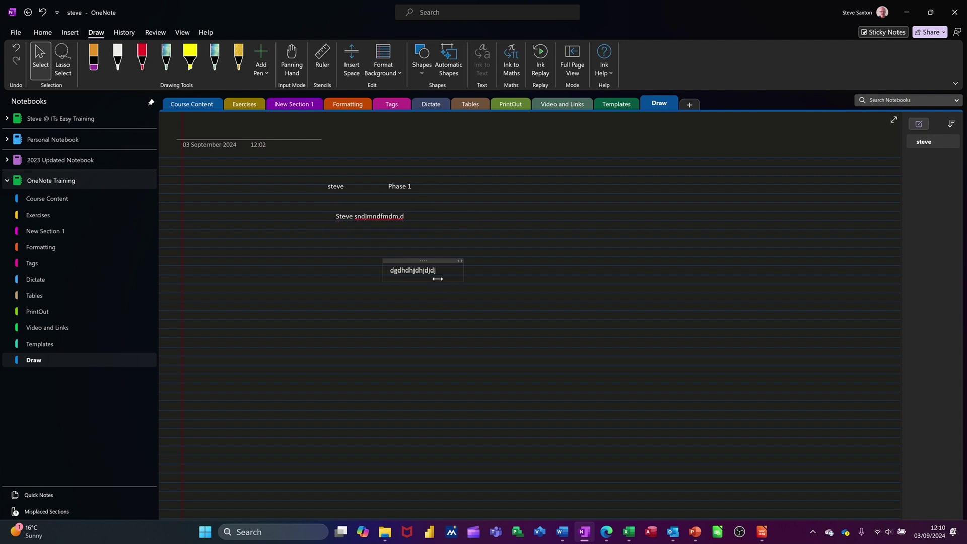
pyautogui.click(509, 300)
# Try the third and the second grid line sizes as the page background.
pyautogui.click(398, 74)
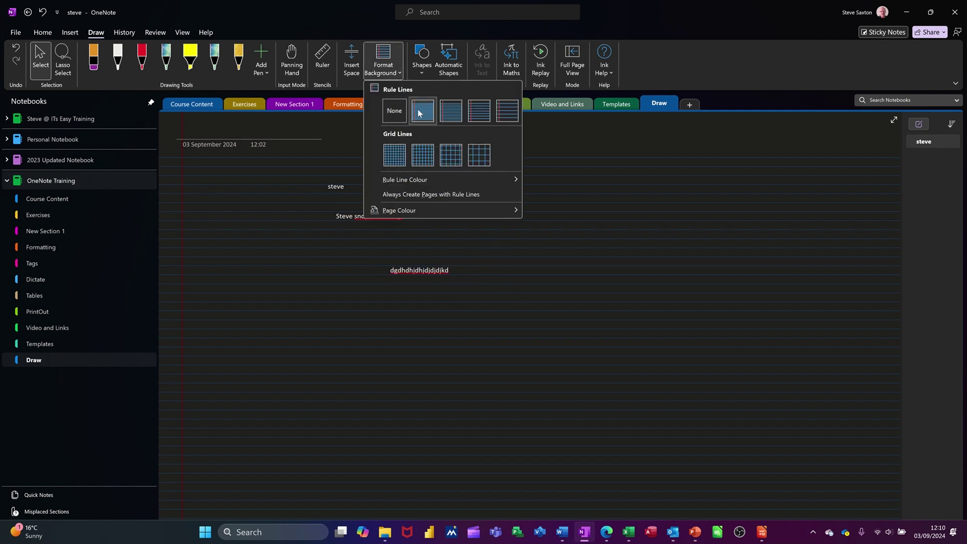
pyautogui.click(450, 151)
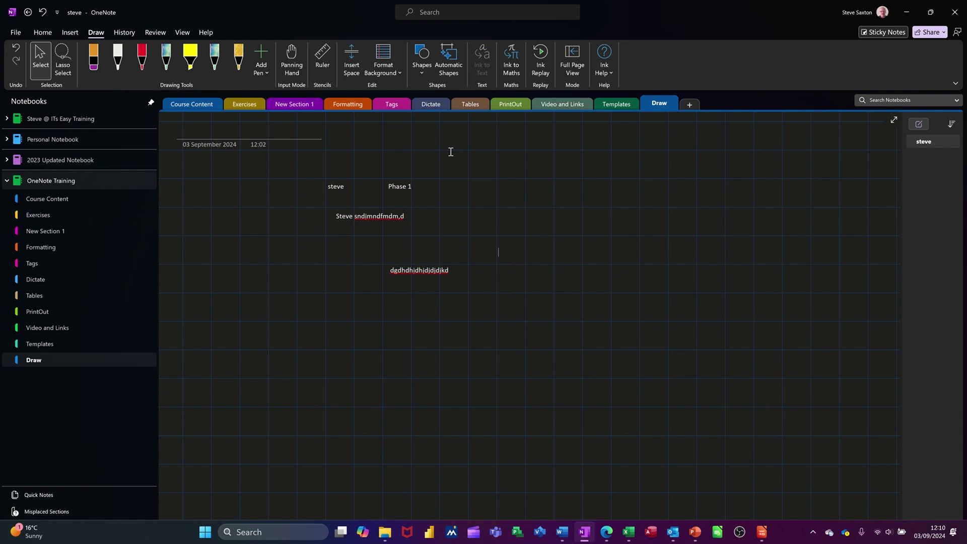
pyautogui.click(401, 71)
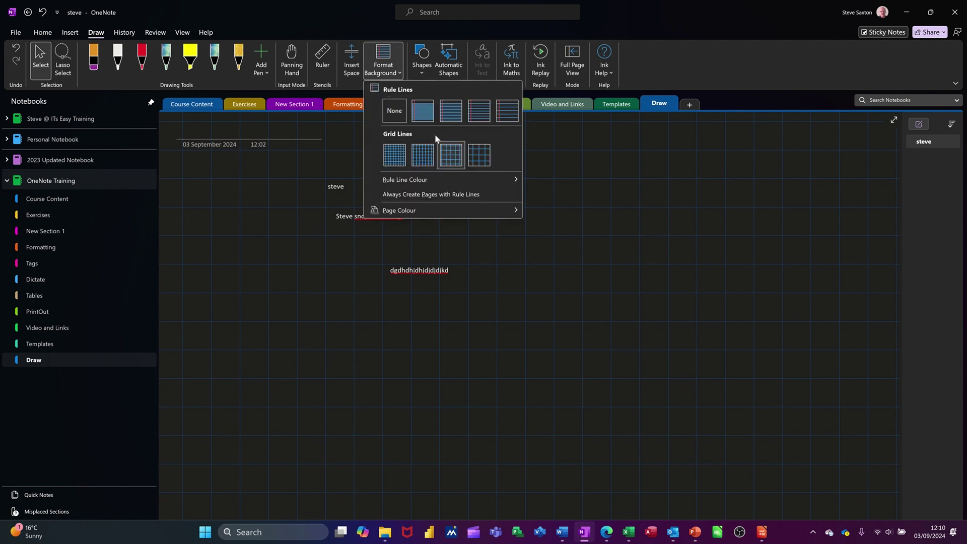
pyautogui.click(415, 149)
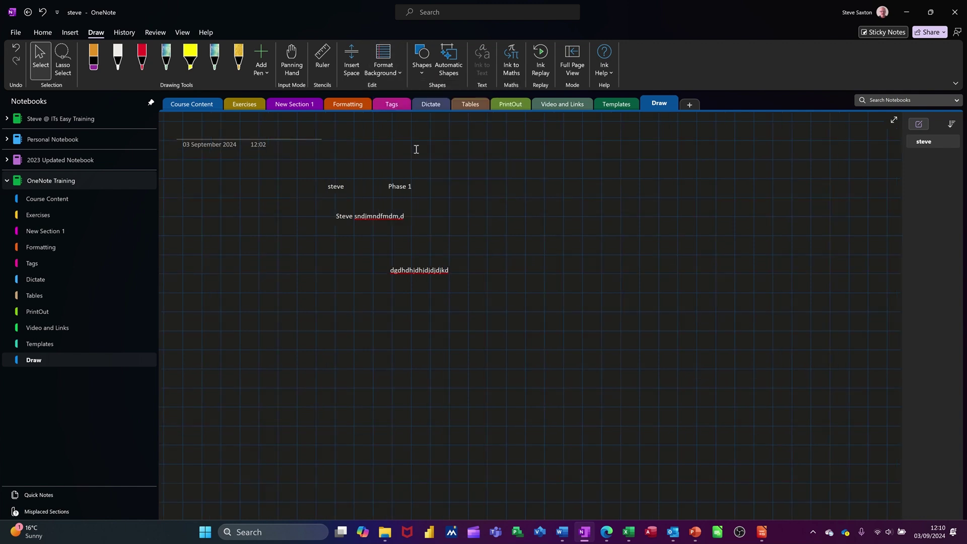
# Apply the widest rule lines to the page and set the rule line colour to Yellow.
pyautogui.click(397, 74)
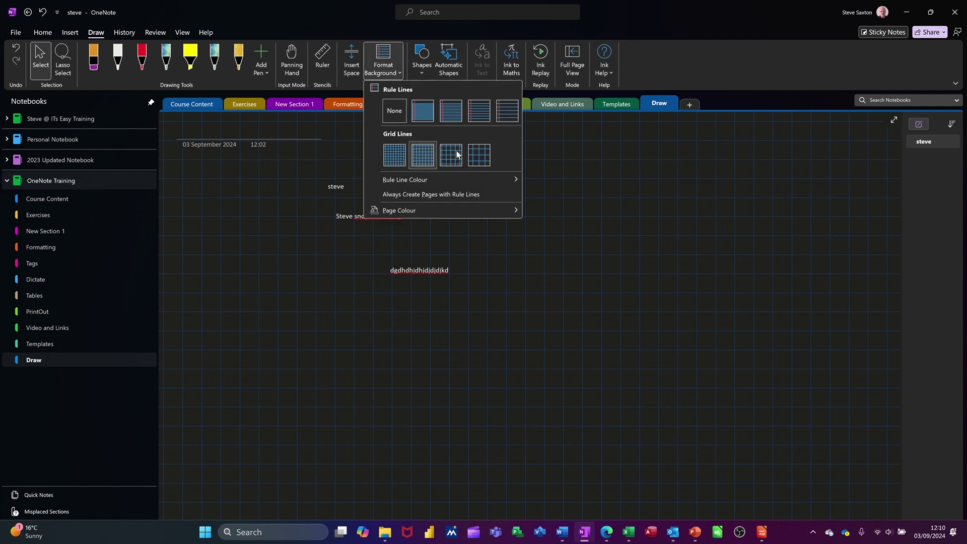
pyautogui.click(484, 120)
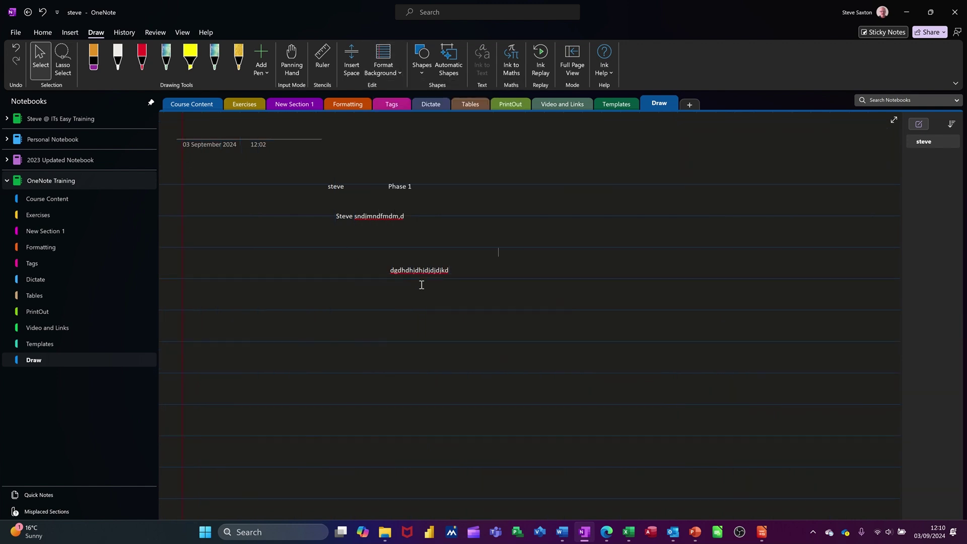
pyautogui.click(398, 72)
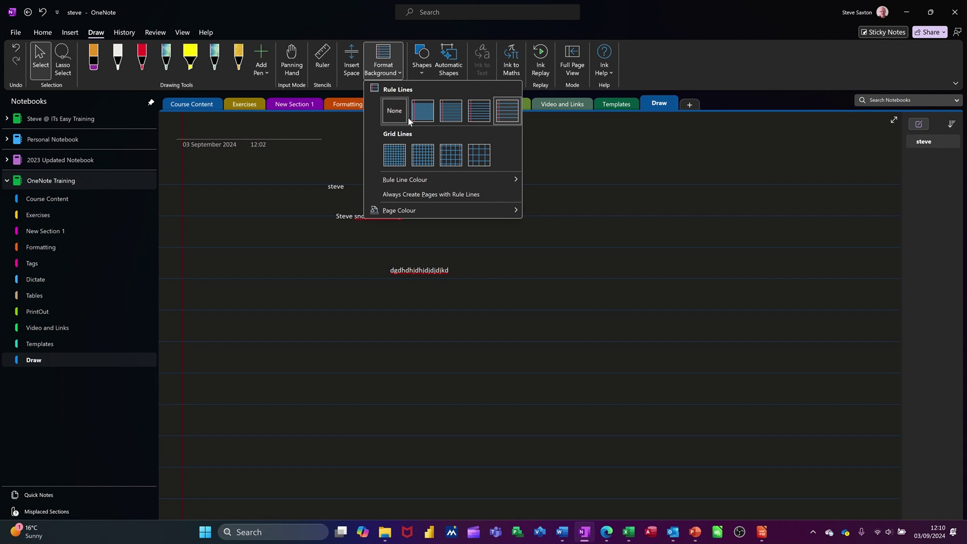
pyautogui.moveTo(429, 180)
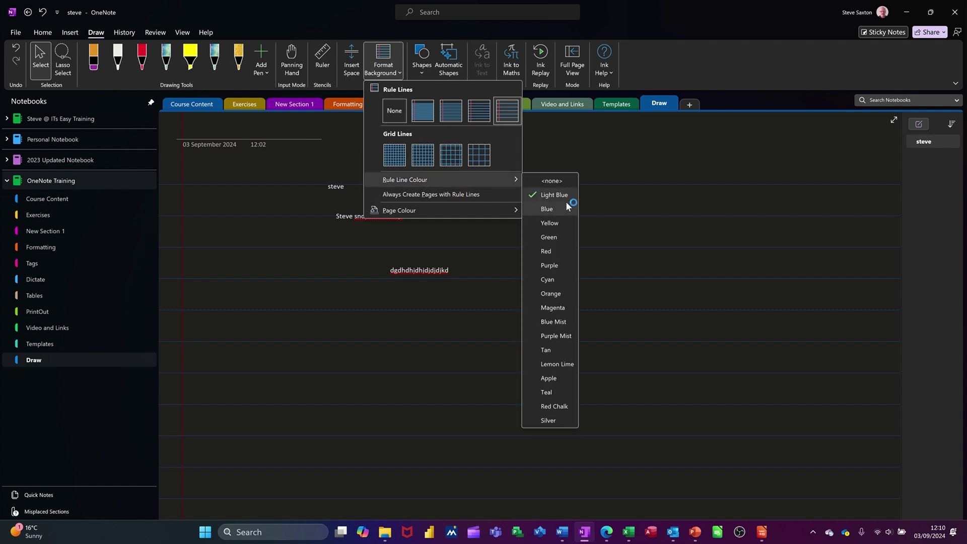
pyautogui.click(553, 225)
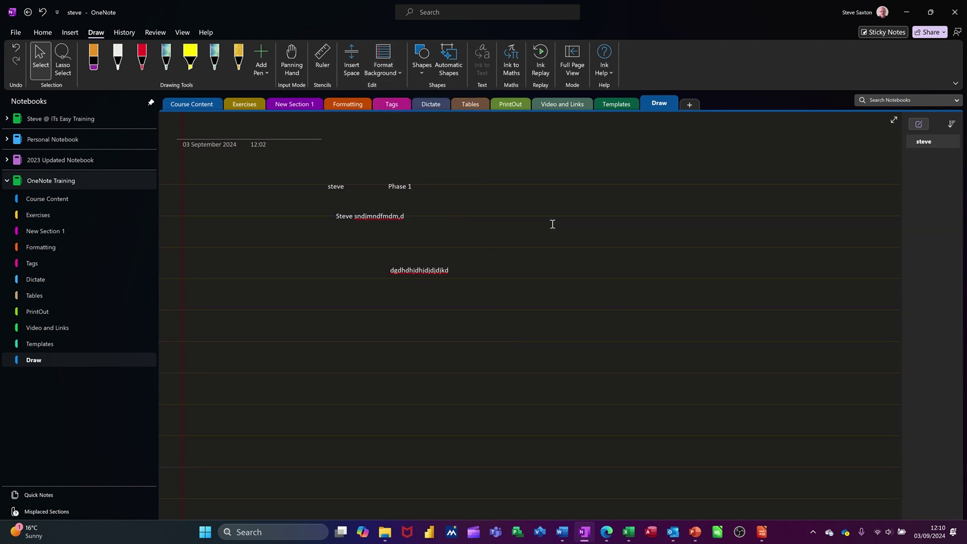
# Try a dark red page colour and undo it.
pyautogui.click(396, 73)
pyautogui.moveTo(487, 182)
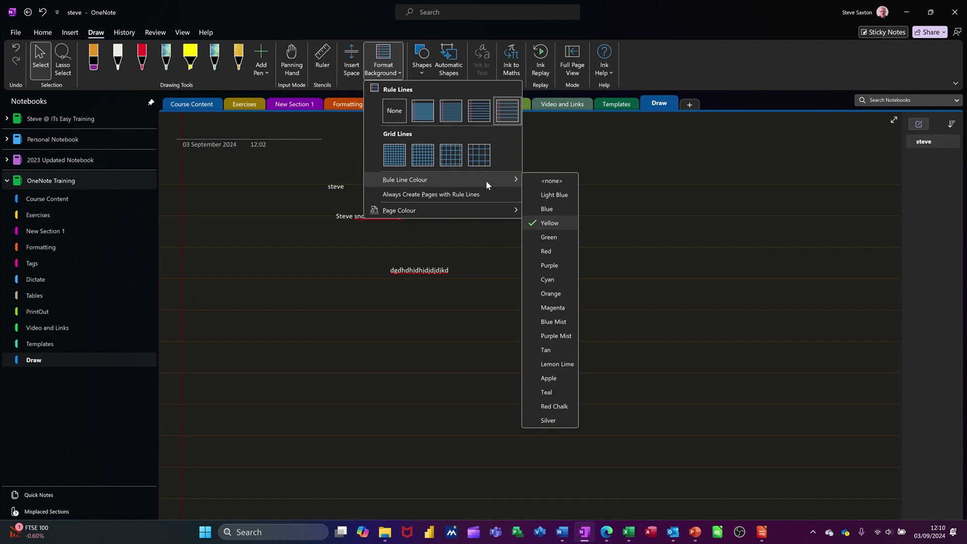
pyautogui.moveTo(509, 211)
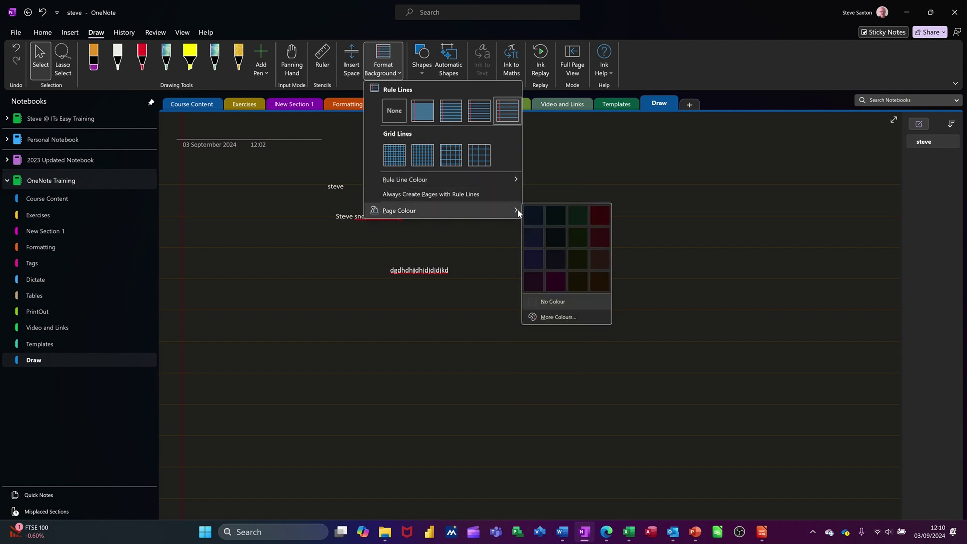
pyautogui.click(598, 235)
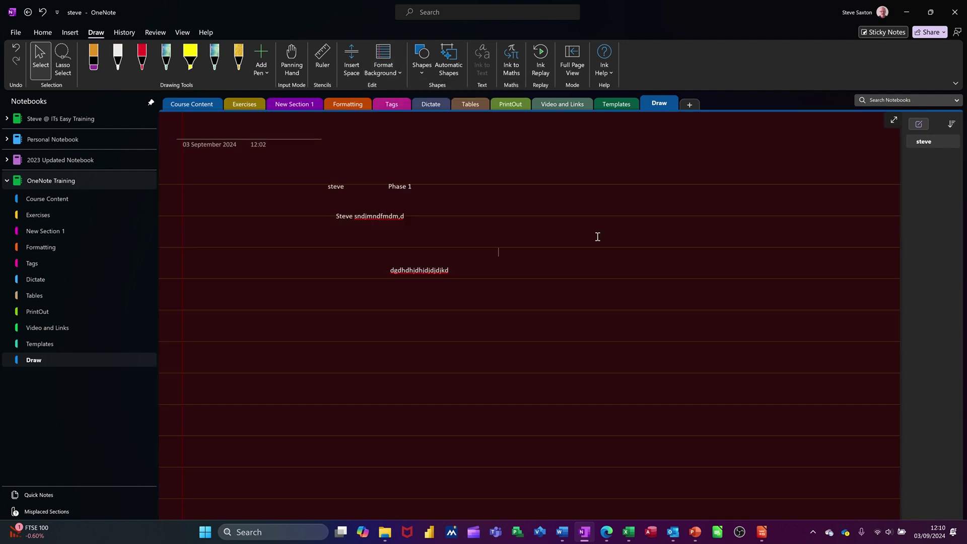
pyautogui.click(488, 248)
pyautogui.hotkey('ctrl', 'z')
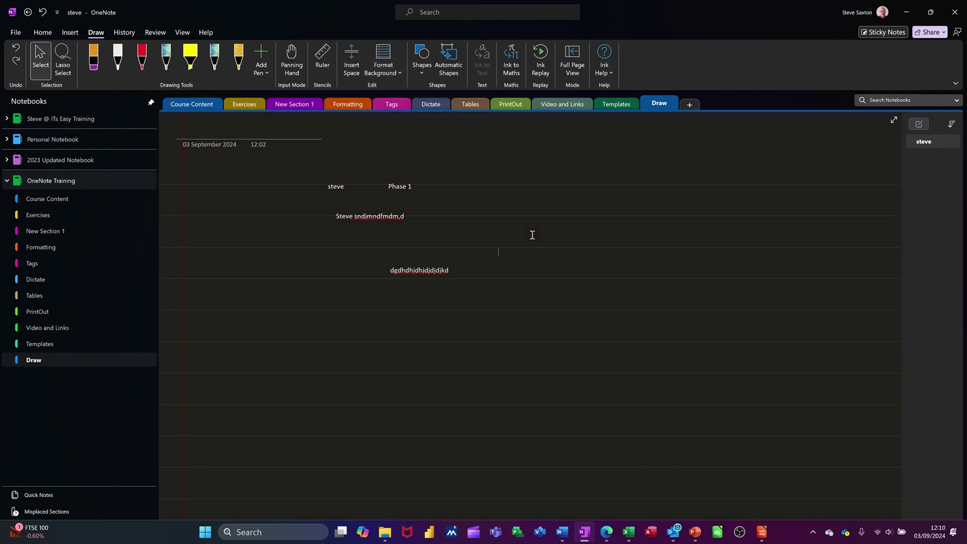
# Set the page's rule lines to None.
pyautogui.click(395, 76)
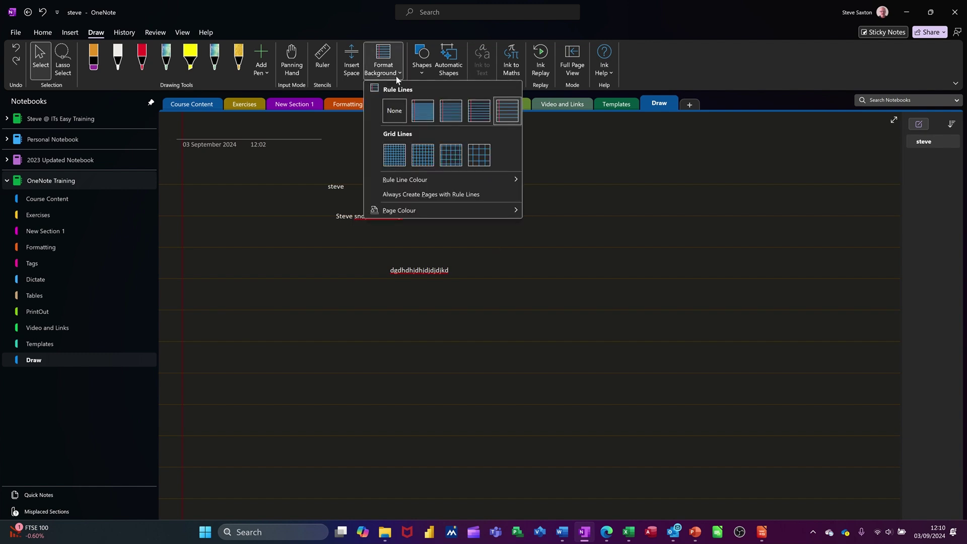
pyautogui.click(390, 106)
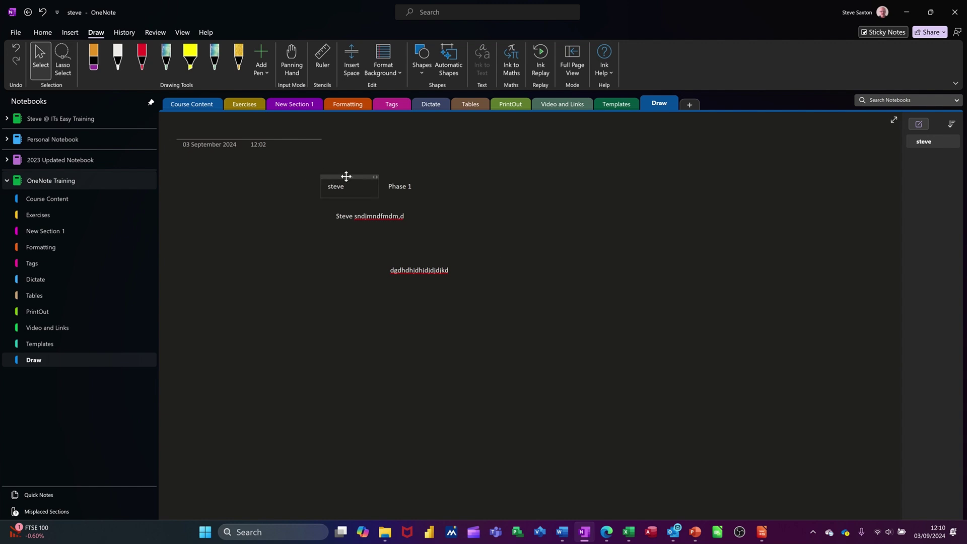
# Delete all four text containers from the page, leaving only the date and time.
pyautogui.click(346, 176)
pyautogui.press('Delete')
pyautogui.click(391, 174)
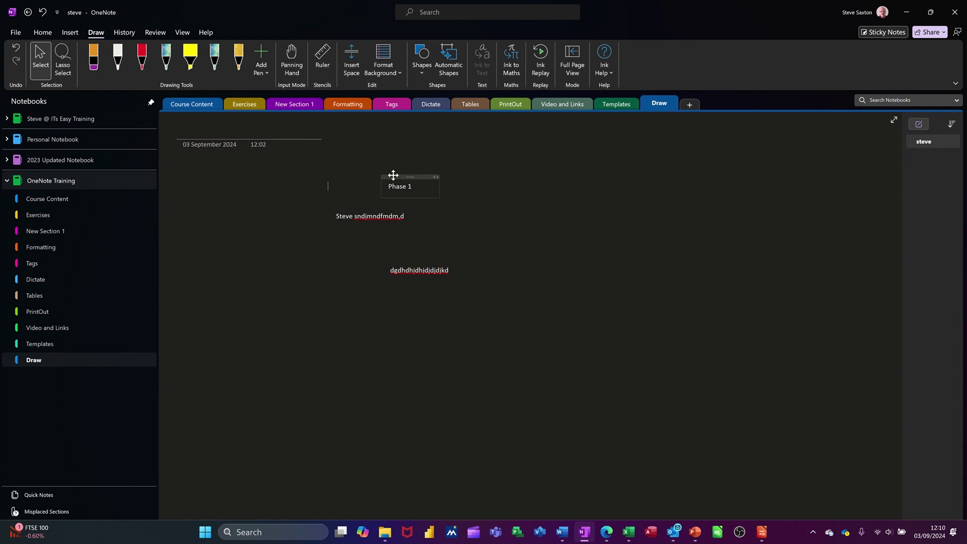
pyautogui.press('Delete')
pyautogui.click(366, 207)
pyautogui.press('Delete')
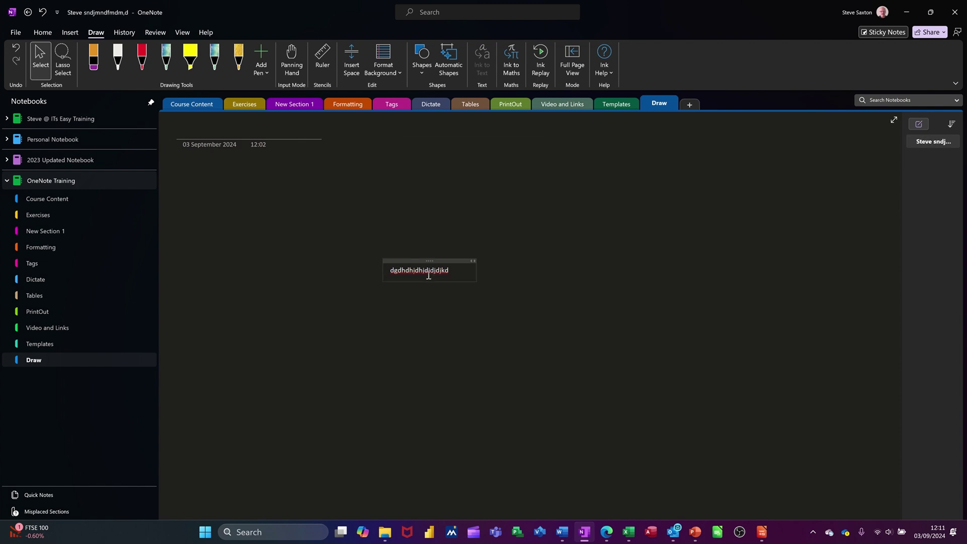
pyautogui.click(430, 261)
pyautogui.press('Delete')
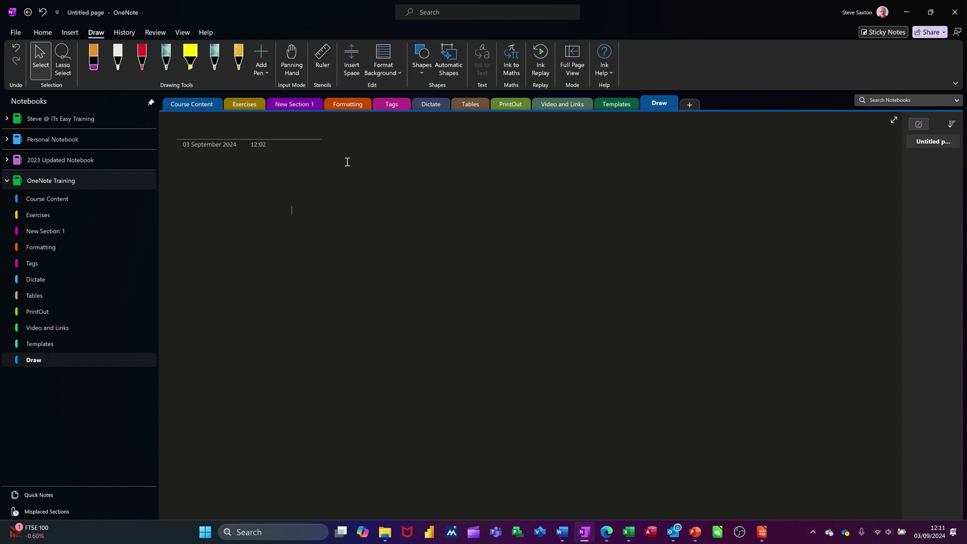
# Draw a rectangle just below the page date and an arrow line running horizontally outward from its right edge.
pyautogui.click(422, 73)
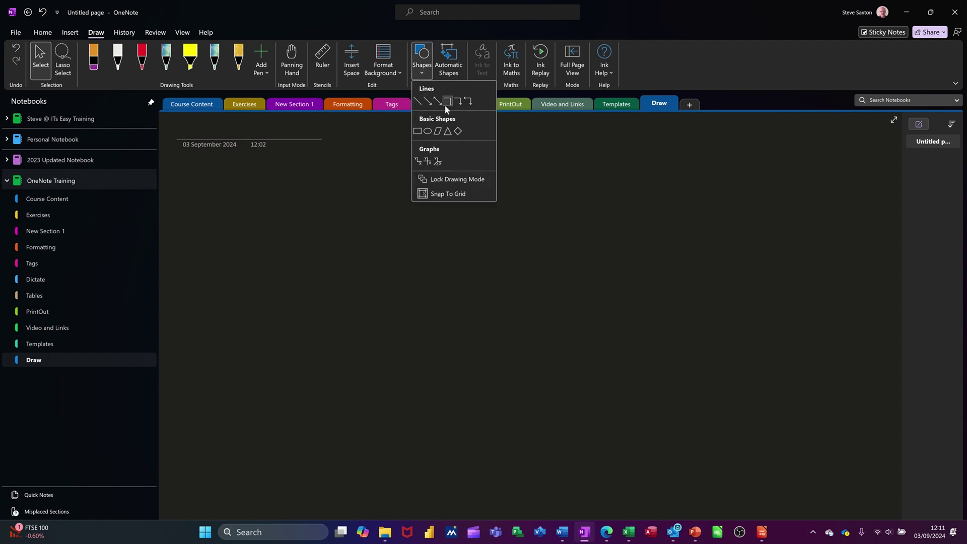
pyautogui.click(418, 132)
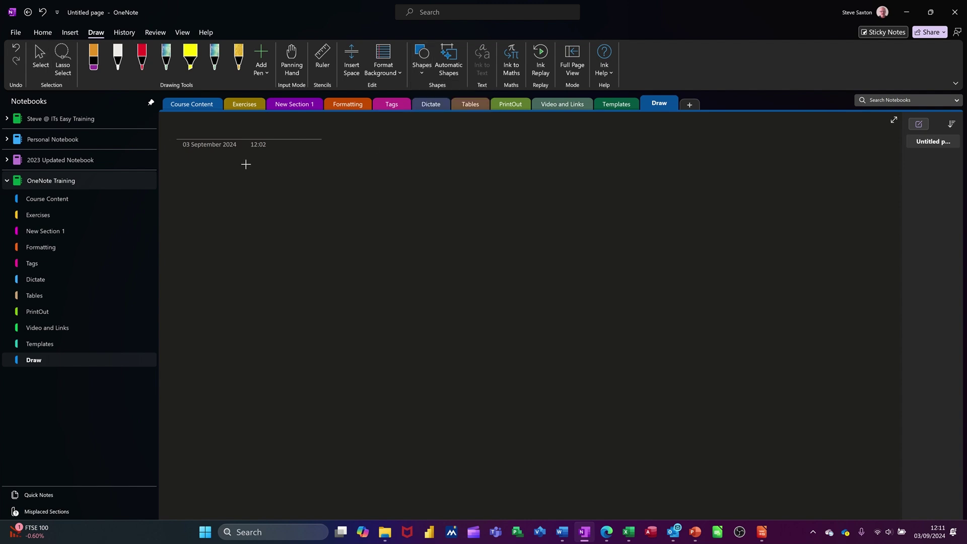
pyautogui.moveTo(243, 156); pyautogui.dragTo(342, 208)
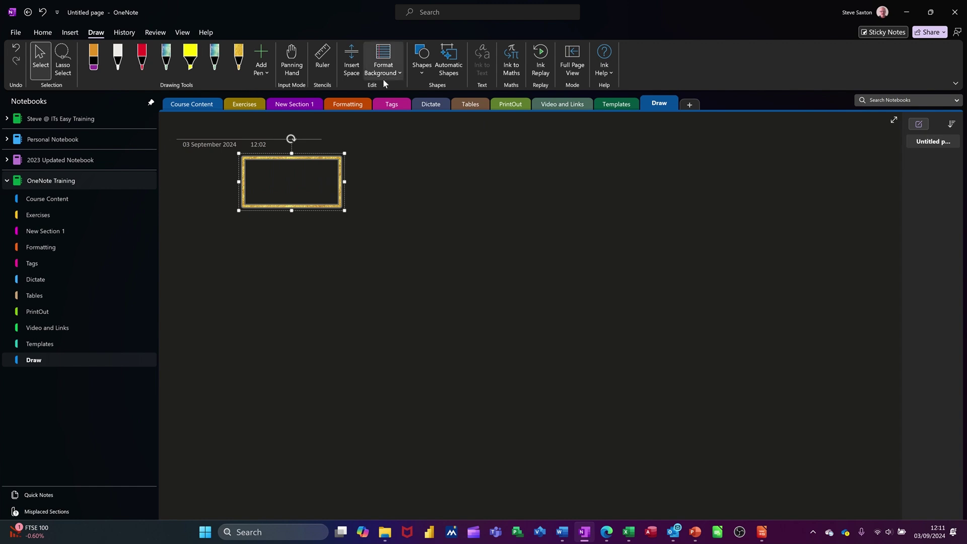
pyautogui.click(422, 74)
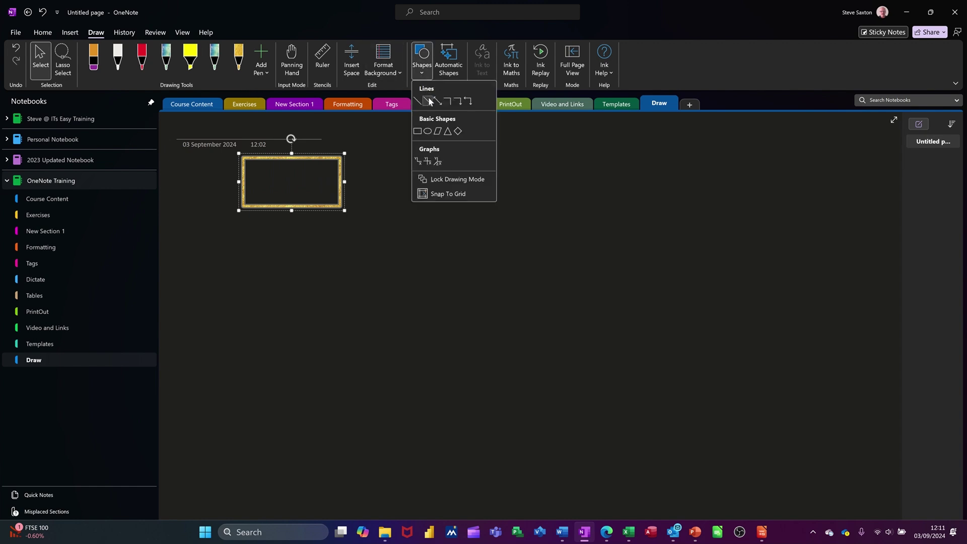
pyautogui.click(430, 102)
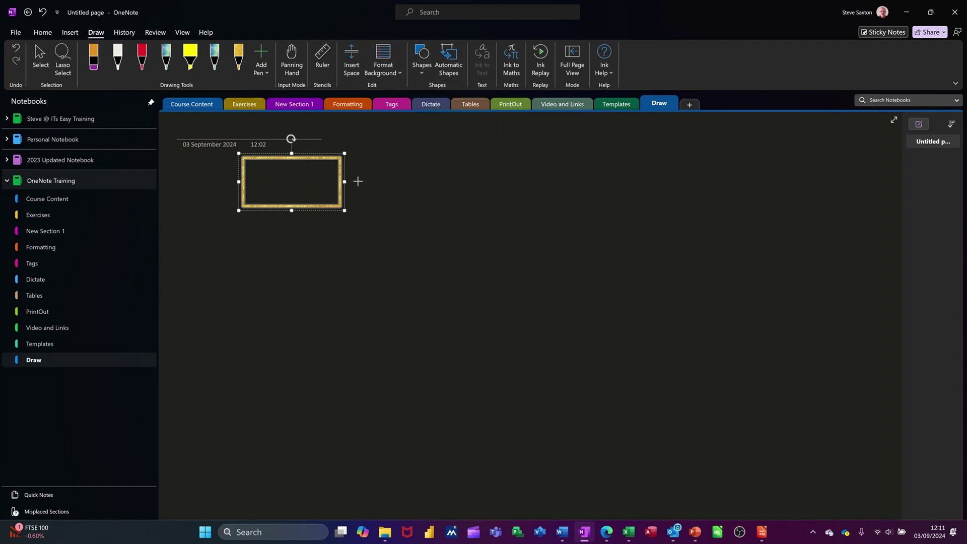
pyautogui.moveTo(341, 182); pyautogui.dragTo(443, 185)
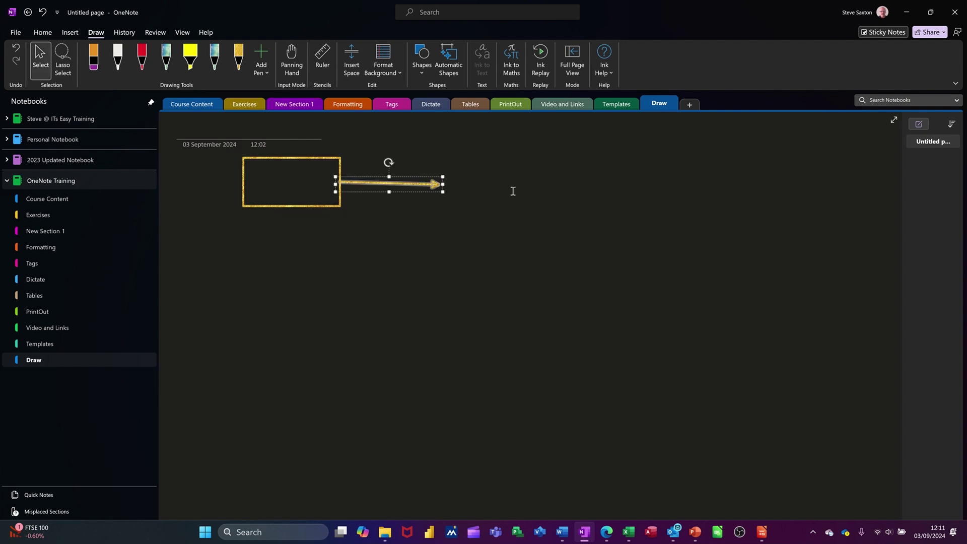
# Draw a second rectangle of similar size beyond the arrowhead and move it so its left edge meets the arrow tip.
pyautogui.click(421, 72)
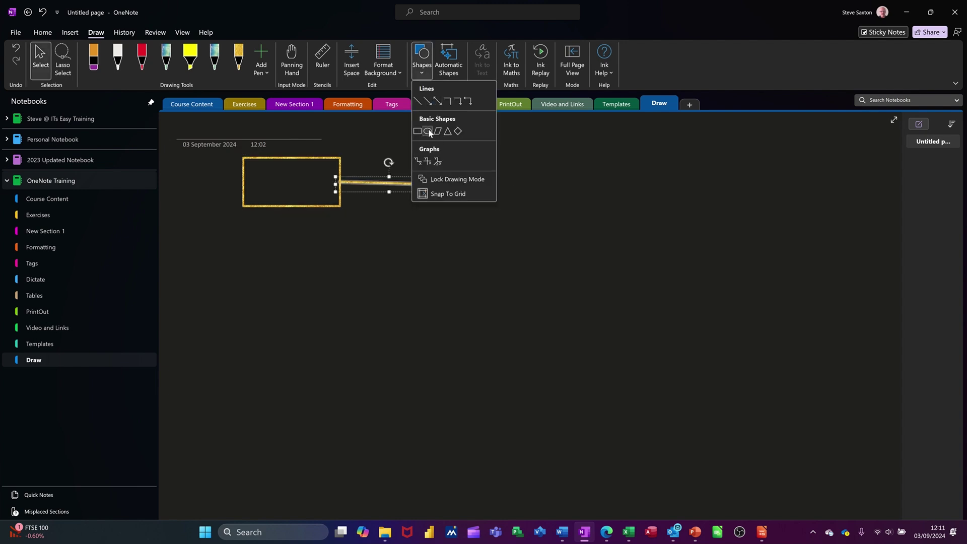
pyautogui.click(417, 131)
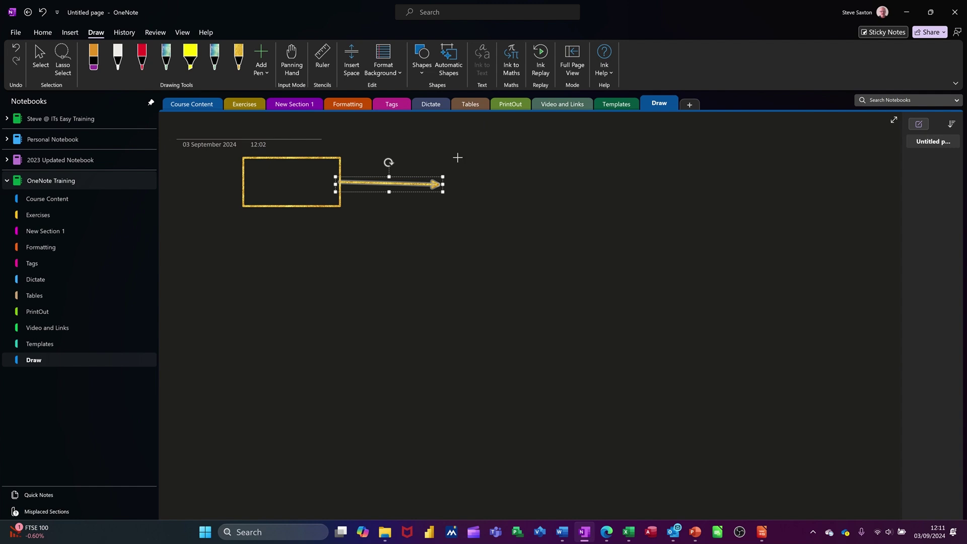
pyautogui.moveTo(458, 158)
pyautogui.mouseDown()
pyautogui.moveTo(536, 205)
pyautogui.moveTo(559, 206)
pyautogui.mouseUp()
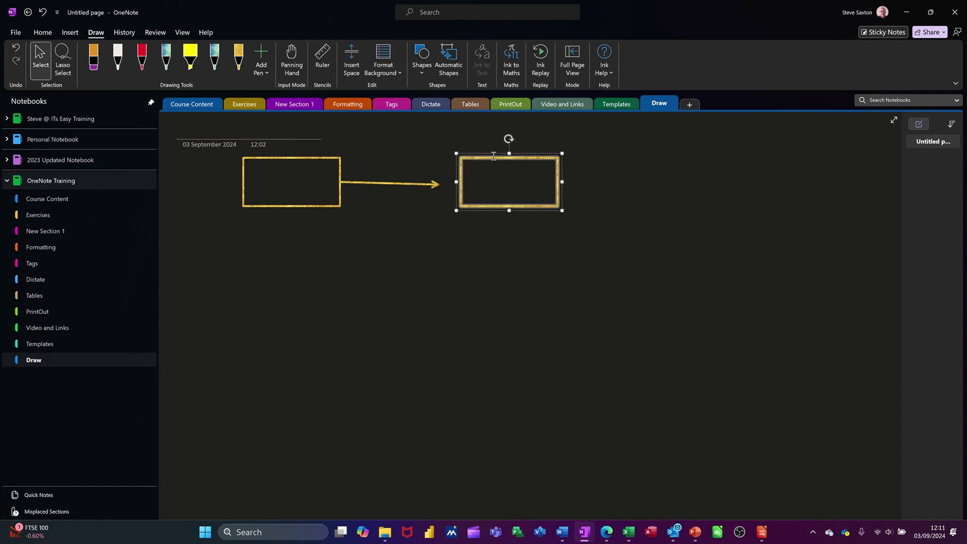
pyautogui.click(487, 255)
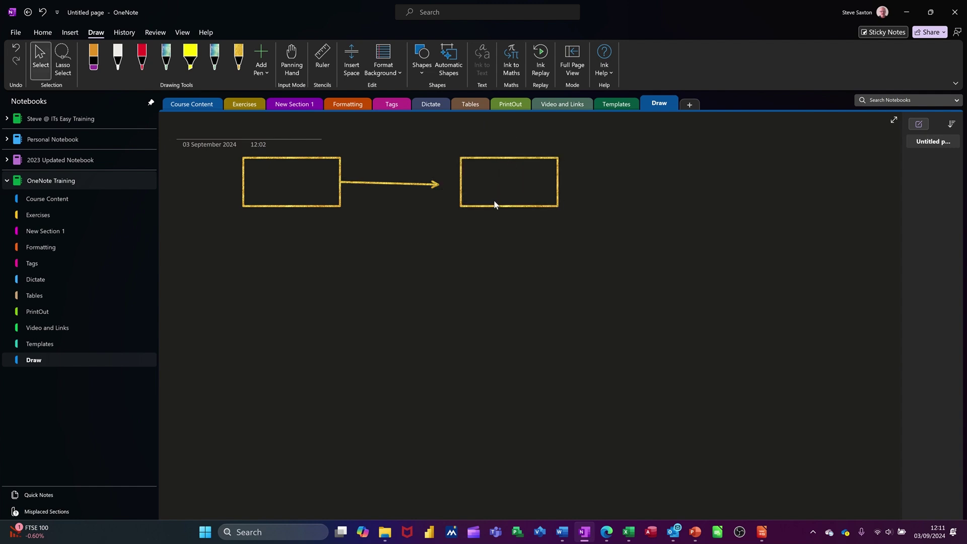
pyautogui.click(496, 206)
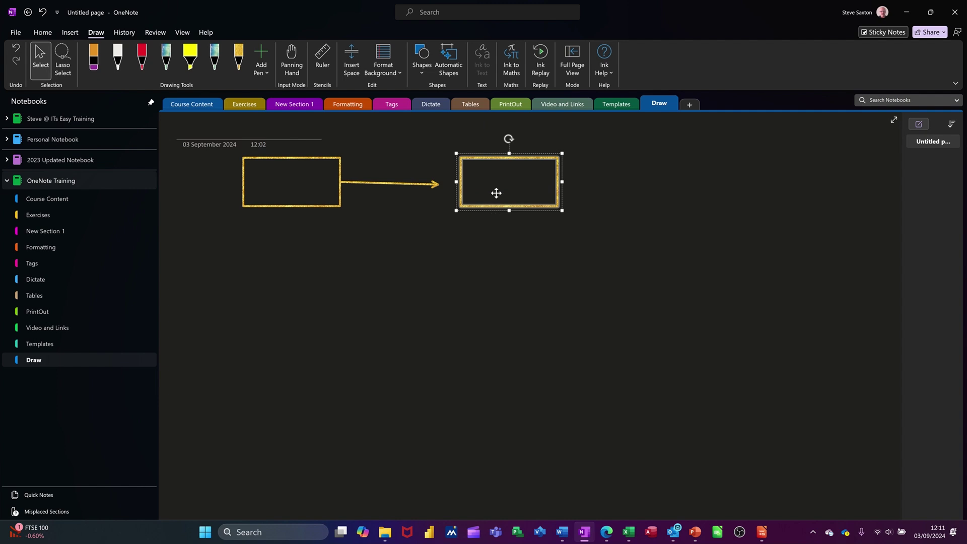
pyautogui.moveTo(494, 188); pyautogui.dragTo(476, 194)
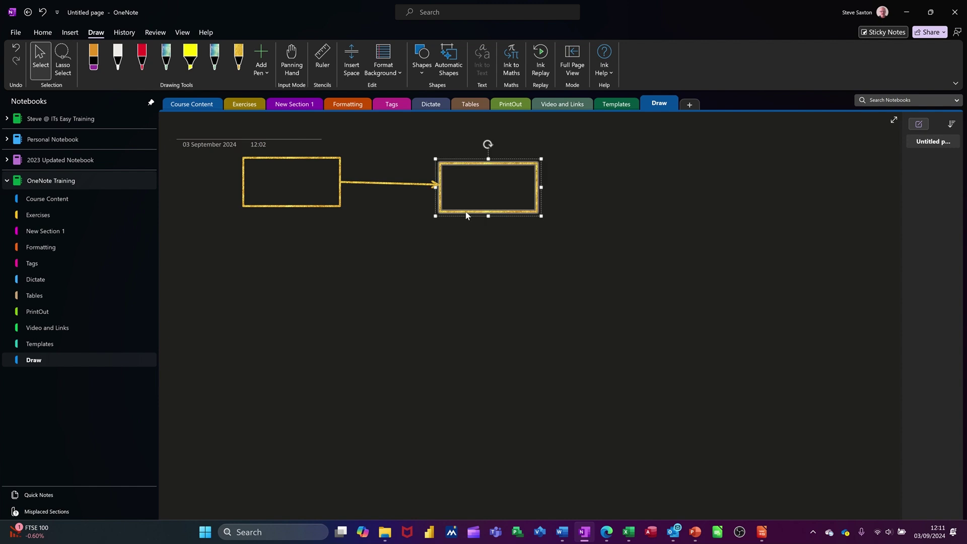
pyautogui.click(466, 252)
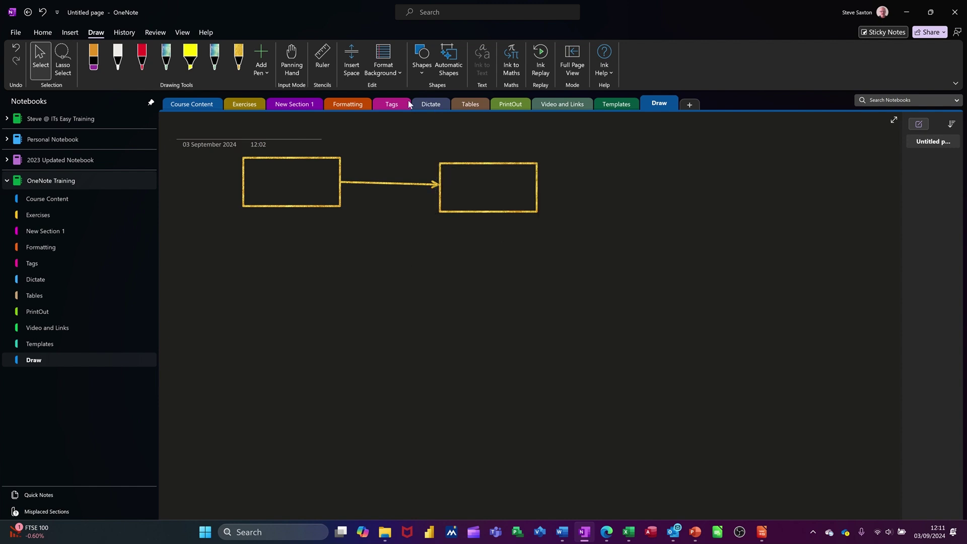
# Draw a large ellipse in the empty area below the arrow.
pyautogui.click(421, 73)
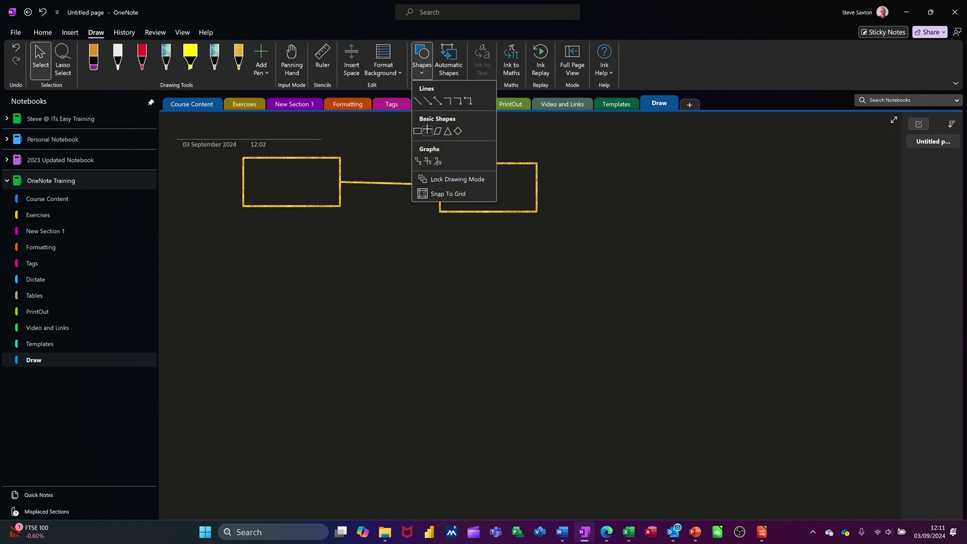
pyautogui.click(430, 130)
pyautogui.moveTo(363, 265); pyautogui.dragTo(452, 339)
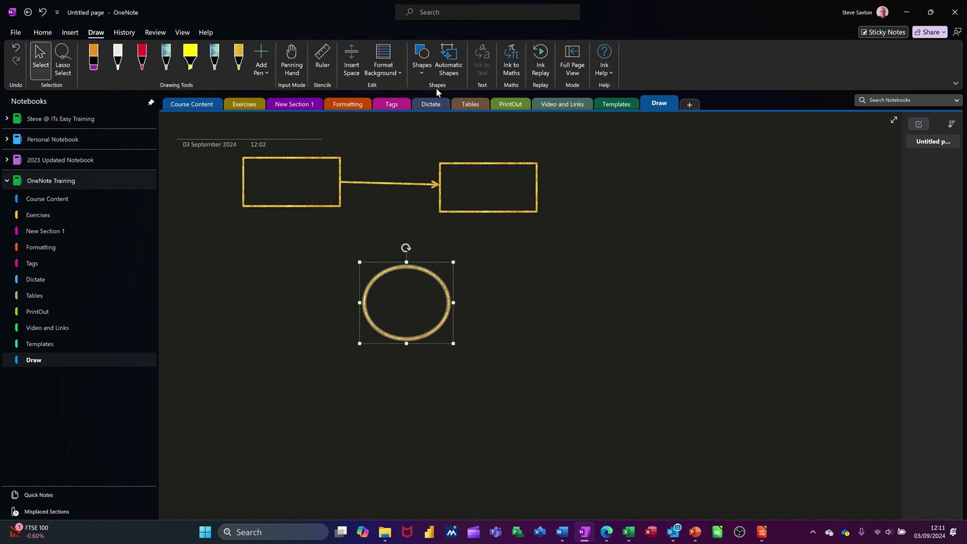
# Draw a small circle to the right of the second rectangle and a large diamond below the first rectangle.
pyautogui.click(424, 73)
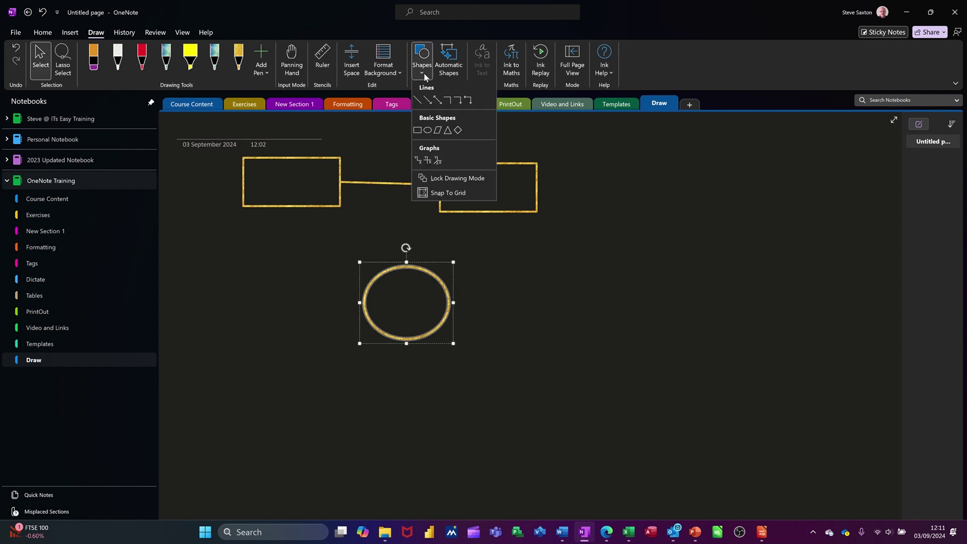
pyautogui.click(427, 131)
pyautogui.moveTo(604, 179); pyautogui.dragTo(570, 207)
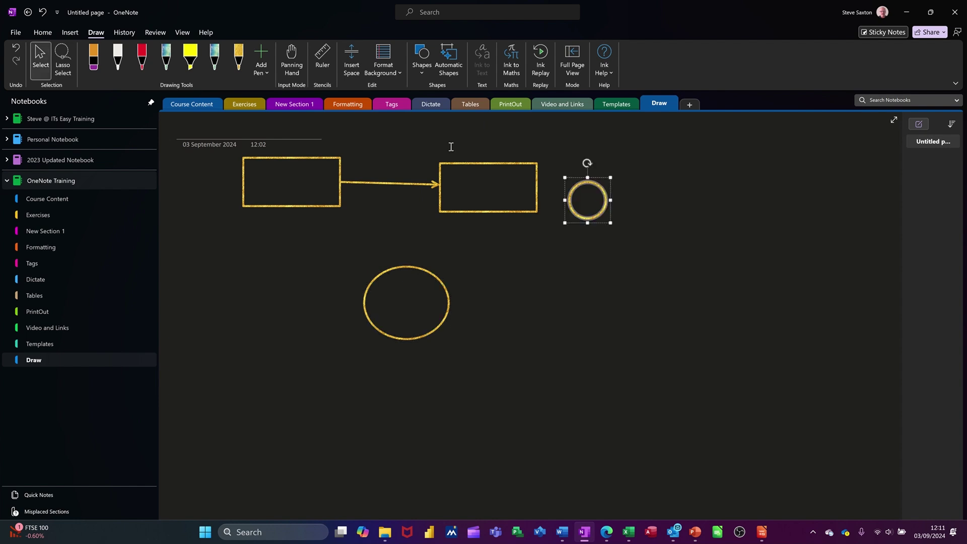
pyautogui.click(421, 71)
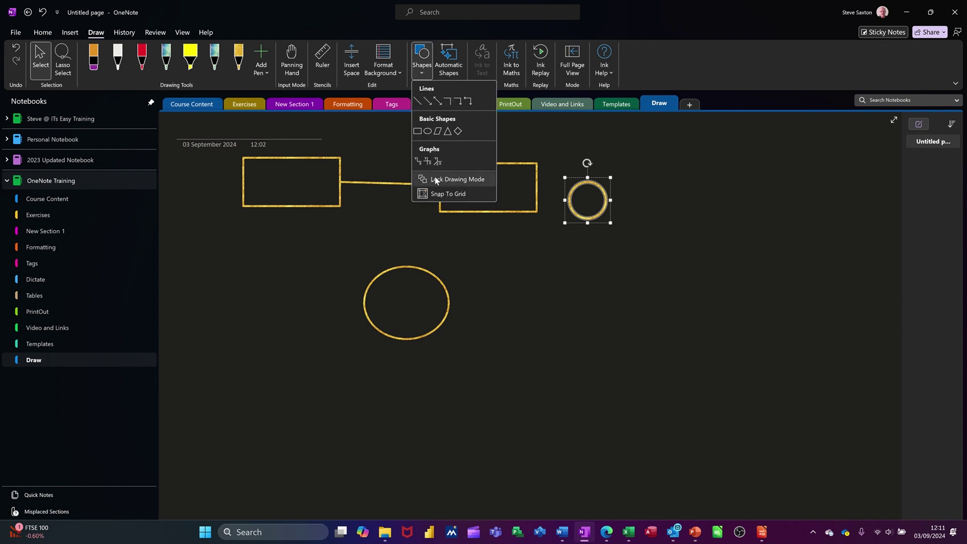
pyautogui.click(458, 131)
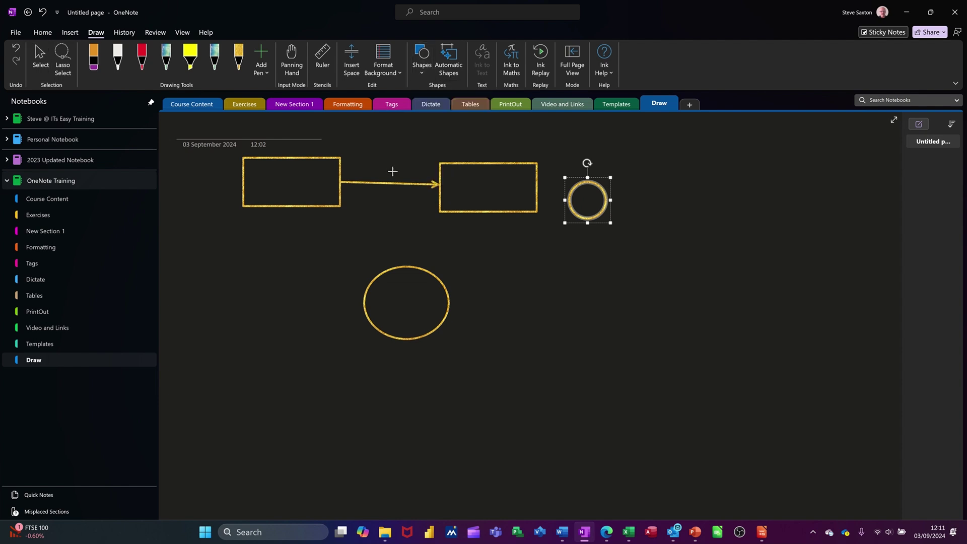
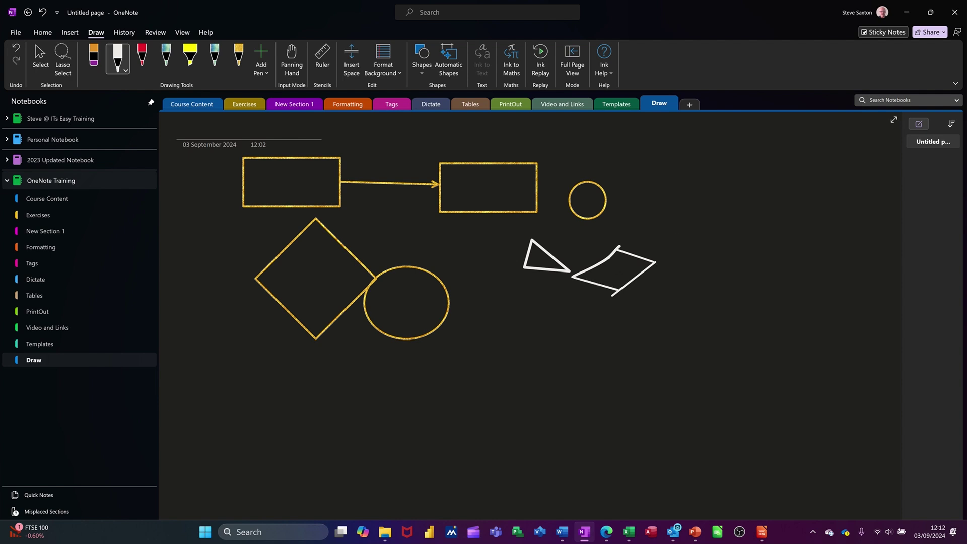
# Turn on Automatic Shapes and sketch a slanted four-sided shape in white ink to the right of the small circle.
pyautogui.click(447, 57)
pyautogui.moveTo(706, 177); pyautogui.dragTo(670, 199)
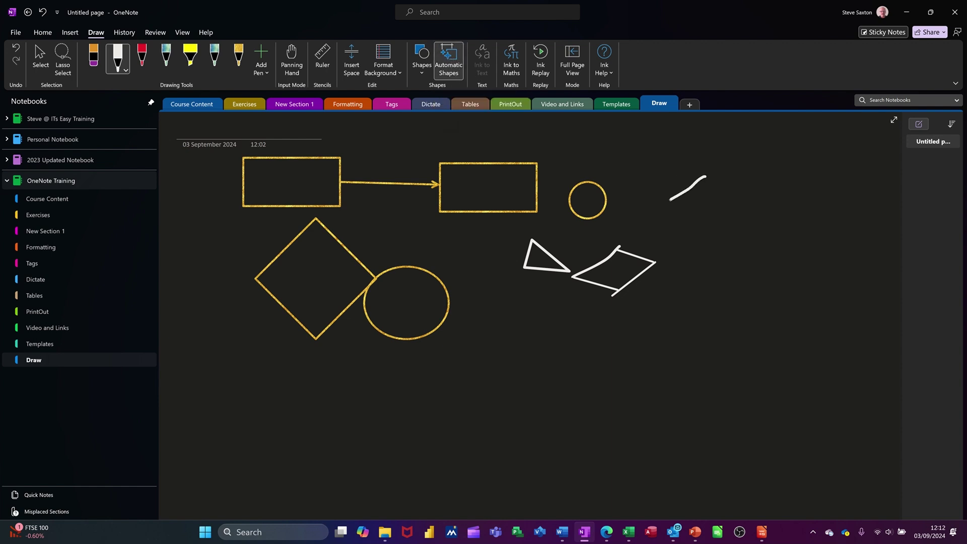
pyautogui.moveTo(729, 195); pyautogui.dragTo(695, 212)
pyautogui.moveTo(705, 177); pyautogui.dragTo(722, 193)
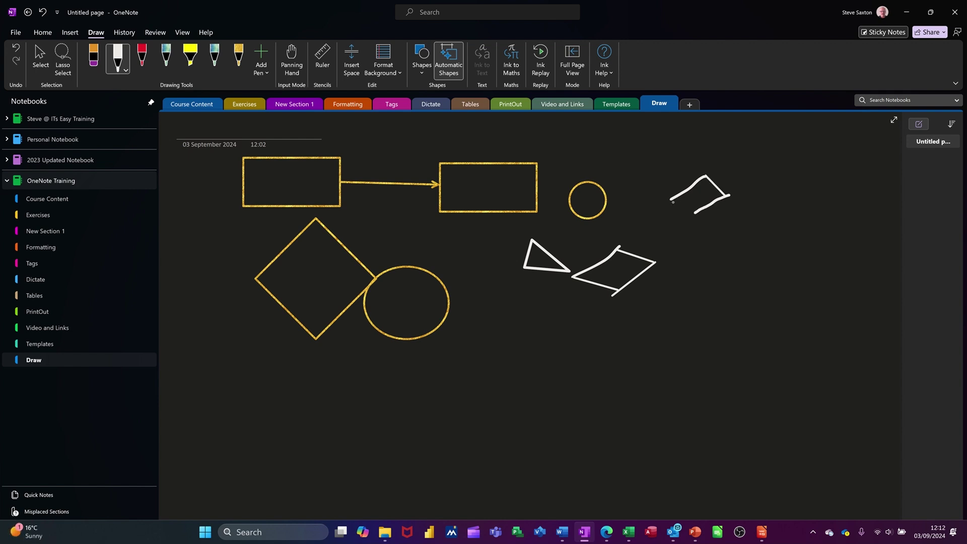
pyautogui.moveTo(671, 200); pyautogui.dragTo(695, 215)
# Sketch a right-angled shape, a circle, a triangle and a rectangle in white ink below the slanted shape.
pyautogui.moveTo(695, 238)
pyautogui.mouseDown()
pyautogui.moveTo(695, 275)
pyautogui.moveTo(733, 275)
pyautogui.moveTo(695, 238)
pyautogui.mouseUp()
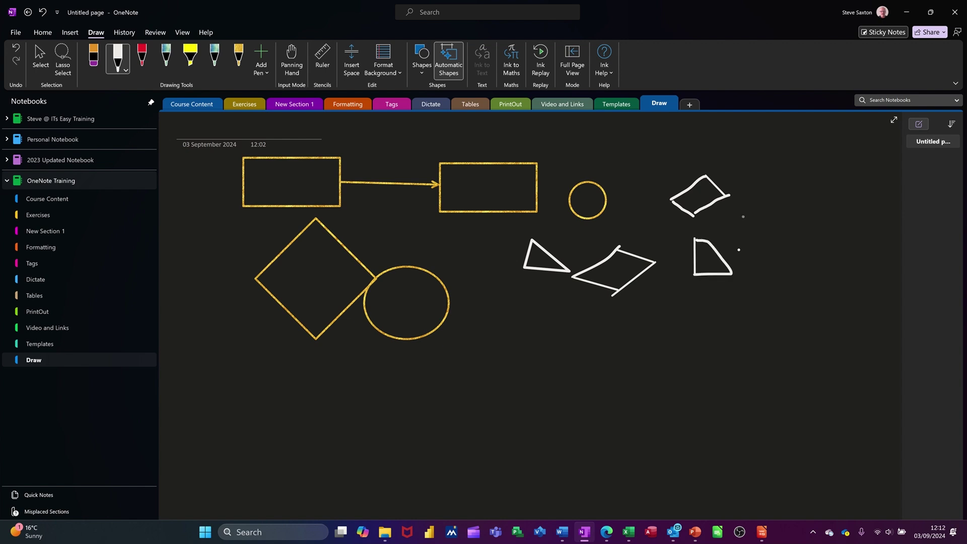
pyautogui.moveTo(778, 214)
pyautogui.mouseDown()
pyautogui.moveTo(760, 217)
pyautogui.moveTo(793, 228)
pyautogui.moveTo(780, 215)
pyautogui.mouseUp()
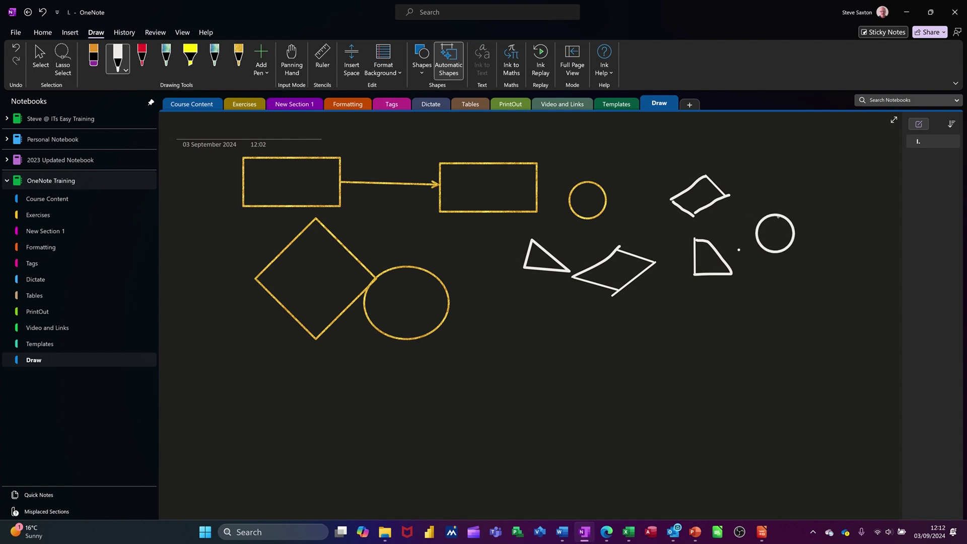
pyautogui.moveTo(658, 312)
pyautogui.mouseDown()
pyautogui.moveTo(650, 345)
pyautogui.moveTo(681, 331)
pyautogui.moveTo(665, 310)
pyautogui.mouseUp()
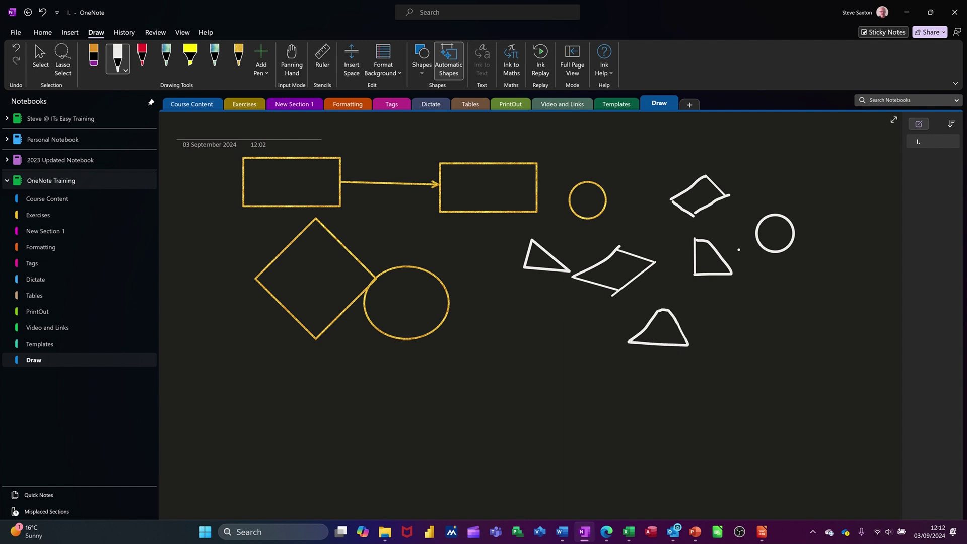
pyautogui.moveTo(729, 296)
pyautogui.mouseDown()
pyautogui.moveTo(779, 328)
pyautogui.moveTo(794, 298)
pyautogui.moveTo(728, 295)
pyautogui.mouseUp()
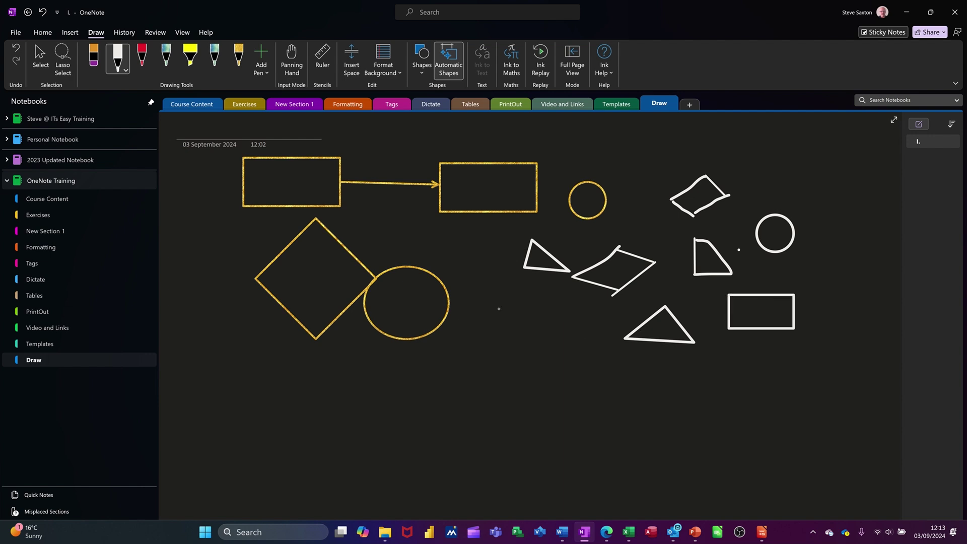
# Sketch two parallelograms in white ink, one above the other, to the right of and below the large ellipse.
pyautogui.moveTo(498, 303); pyautogui.dragTo(490, 336)
pyautogui.moveTo(568, 312); pyautogui.dragTo(559, 344)
pyautogui.moveTo(499, 302)
pyautogui.mouseDown()
pyautogui.moveTo(557, 302)
pyautogui.moveTo(573, 312)
pyautogui.mouseUp()
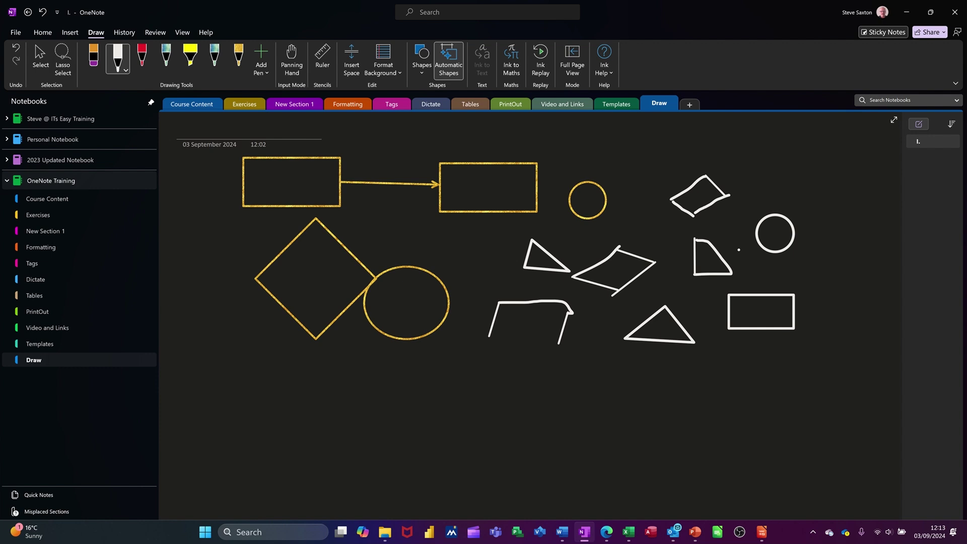
pyautogui.moveTo(490, 337); pyautogui.dragTo(558, 344)
pyautogui.moveTo(473, 360)
pyautogui.mouseDown()
pyautogui.moveTo(458, 391)
pyautogui.moveTo(511, 361)
pyautogui.moveTo(526, 363)
pyautogui.moveTo(513, 394)
pyautogui.moveTo(458, 391)
pyautogui.mouseUp()
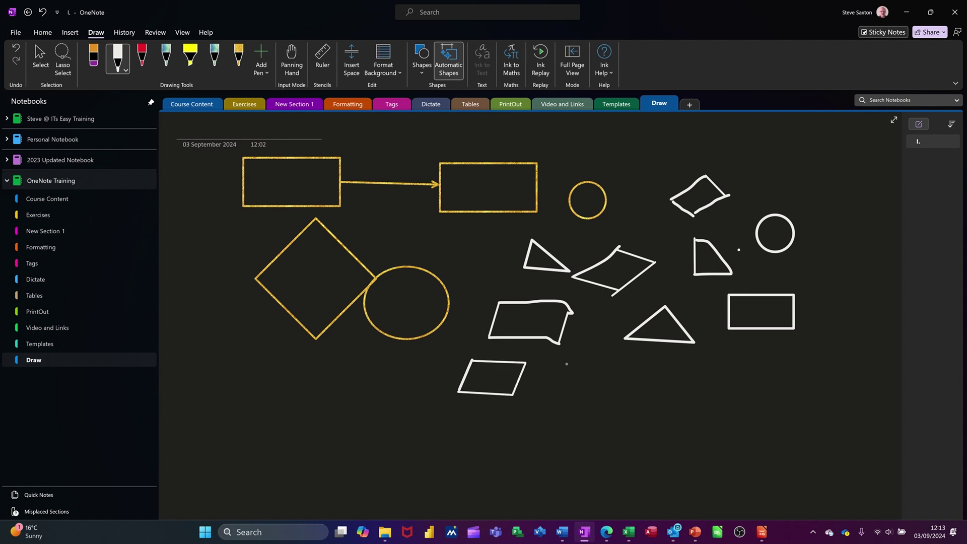
# Turn off Automatic Shapes and handwrite the sum 2+4 in the empty space below the drawn shapes.
pyautogui.click(447, 71)
pyautogui.click(448, 71)
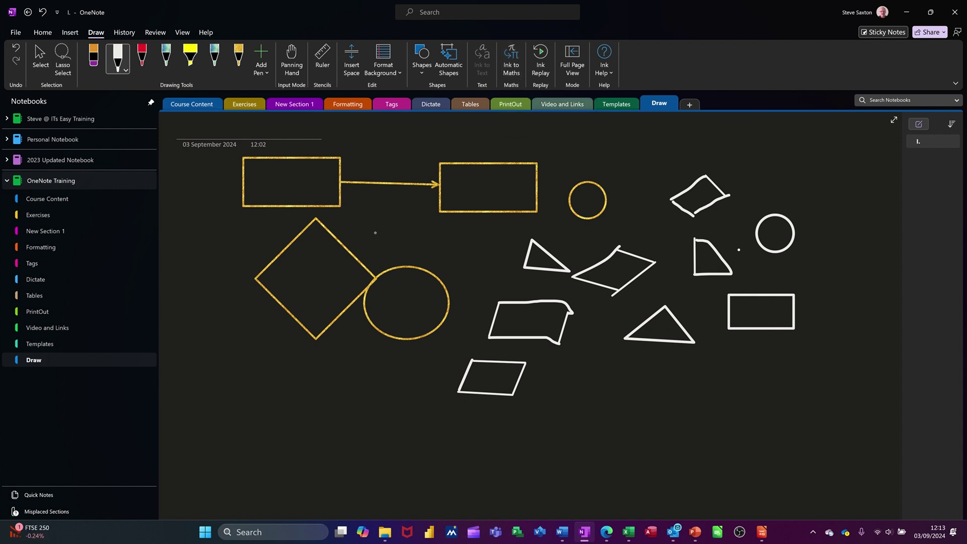
pyautogui.moveTo(391, 232)
pyautogui.mouseDown()
pyautogui.moveTo(385, 248)
pyautogui.moveTo(402, 248)
pyautogui.mouseUp()
pyautogui.scroll(-5, 616, 415)
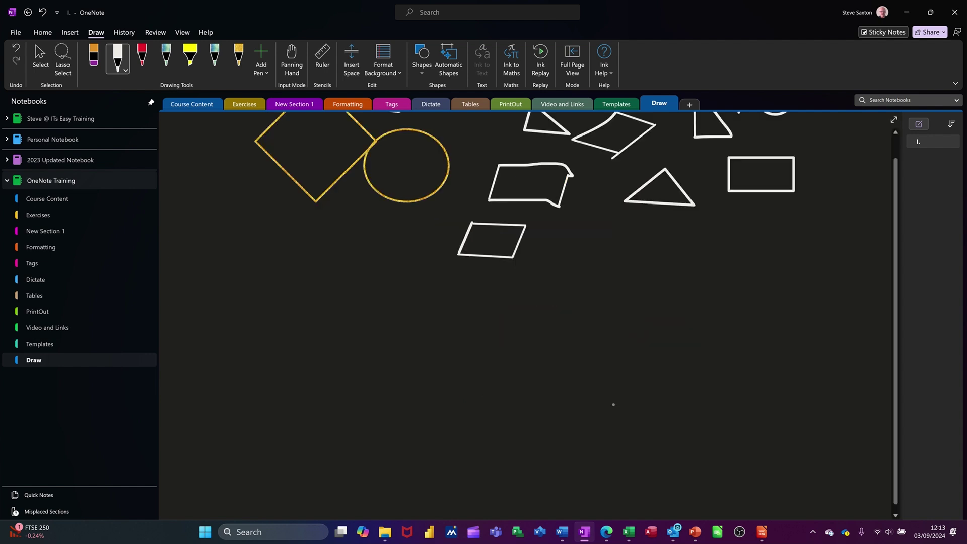
pyautogui.moveTo(352, 185)
pyautogui.mouseDown()
pyautogui.moveTo(368, 186)
pyautogui.moveTo(368, 208)
pyautogui.moveTo(392, 199)
pyautogui.moveTo(383, 209)
pyautogui.moveTo(422, 209)
pyautogui.moveTo(417, 217)
pyautogui.mouseUp()
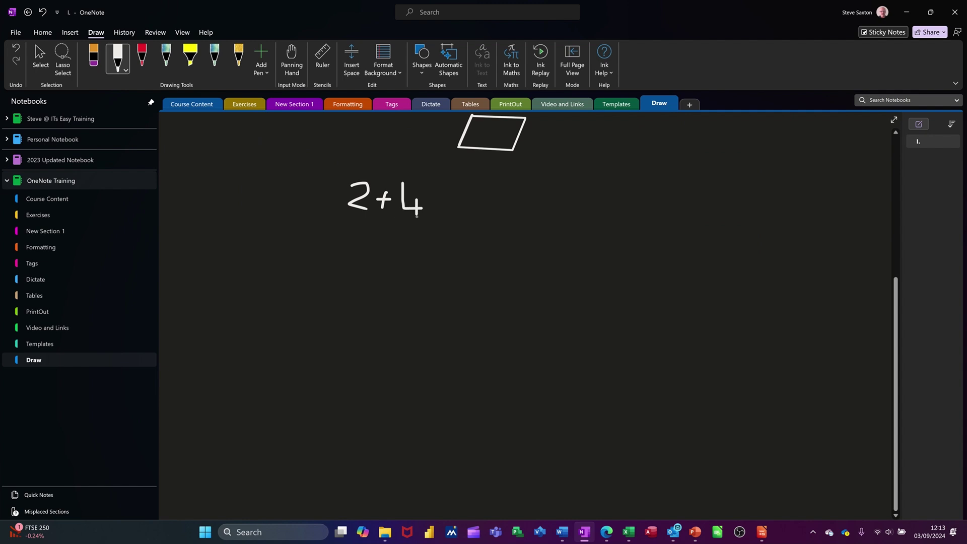
# Lasso the handwritten 2+4 and convert it with Ink to Maths, inserting it as a typed equation.
pyautogui.click(62, 62)
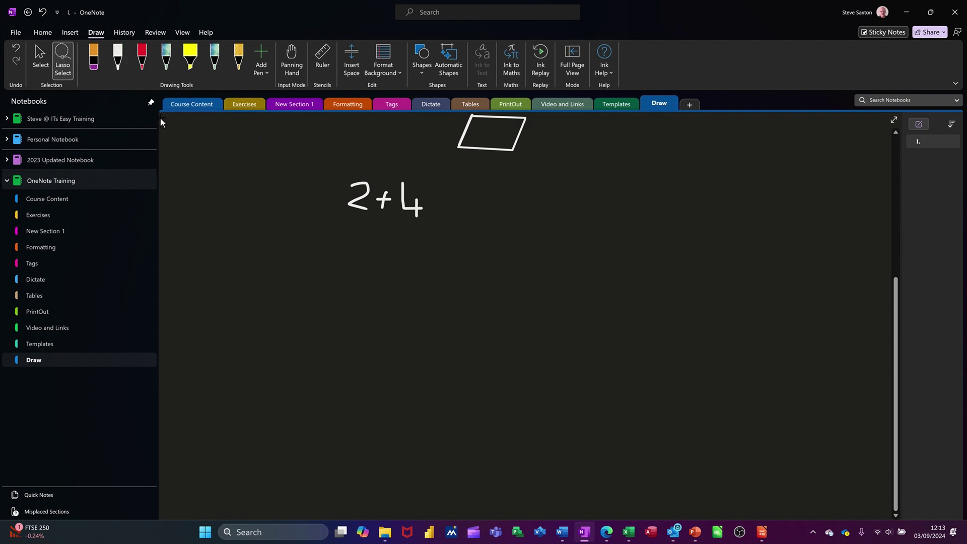
pyautogui.moveTo(301, 129)
pyautogui.mouseDown()
pyautogui.moveTo(304, 173)
pyautogui.moveTo(444, 219)
pyautogui.moveTo(453, 166)
pyautogui.mouseUp()
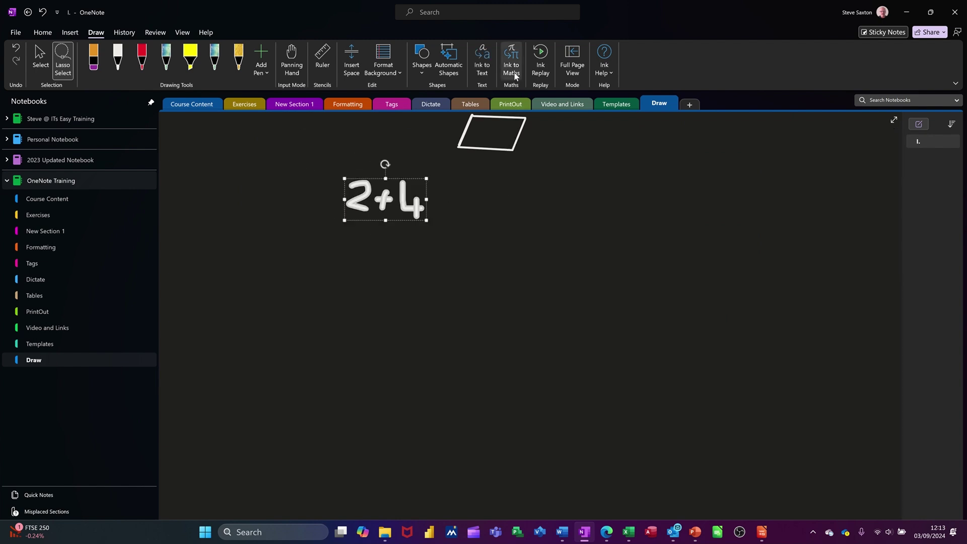
pyautogui.click(512, 55)
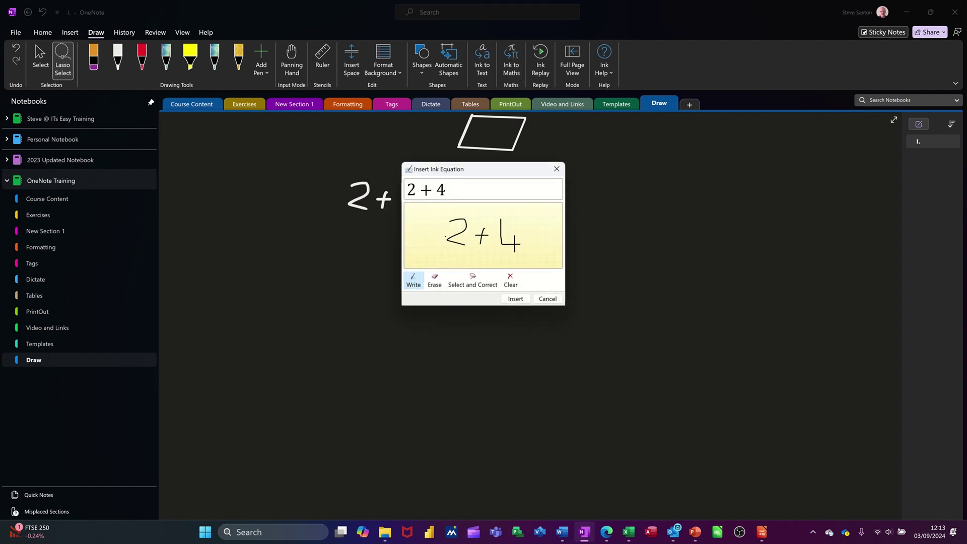
pyautogui.click(509, 300)
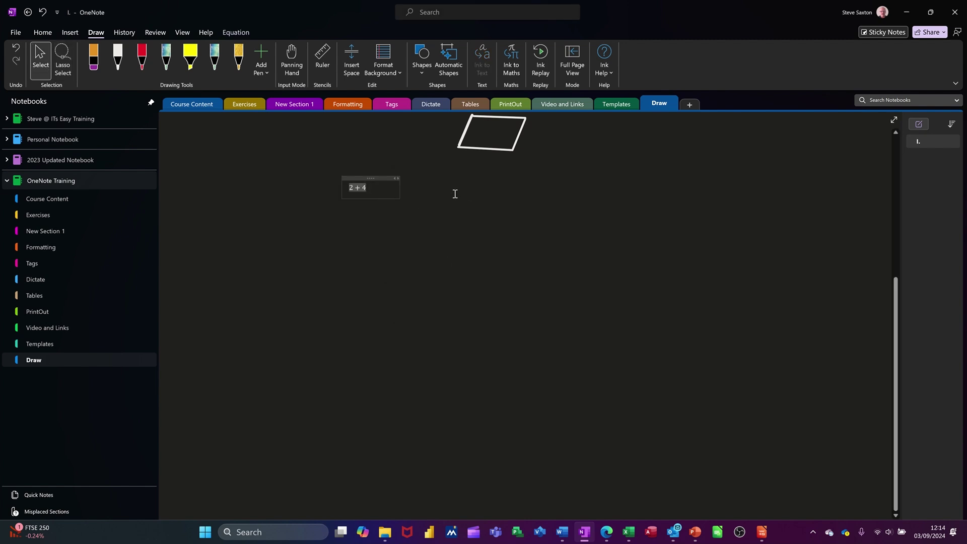
# Enter the calculations 2+4= and 23/3= as two separate notes to the right of the equation and let OneNote calculate them.
pyautogui.click(531, 218)
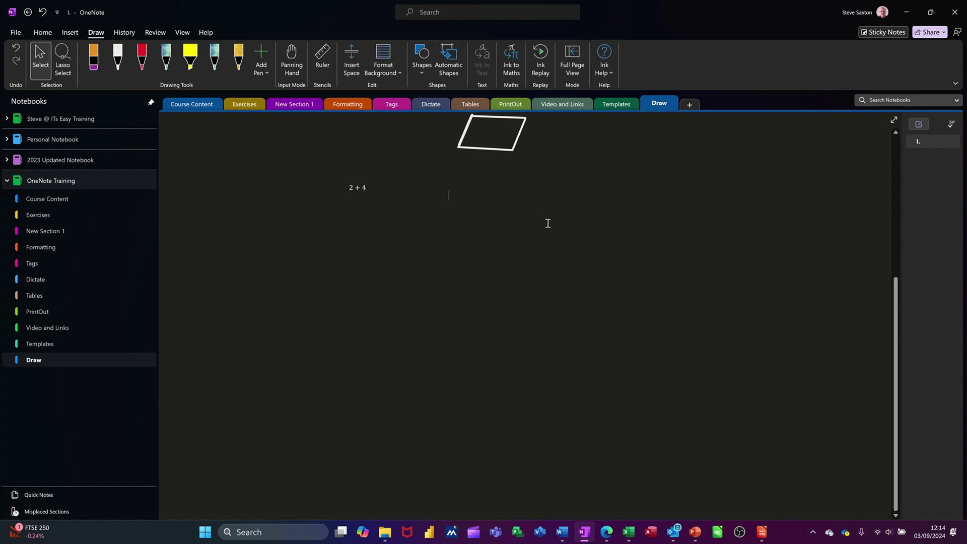
pyautogui.write('2+4')
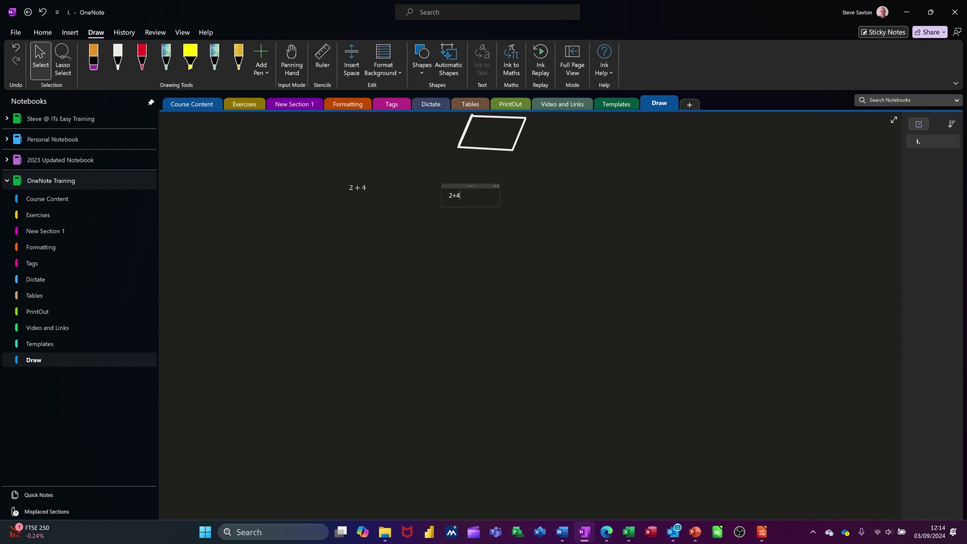
pyautogui.write('=6')
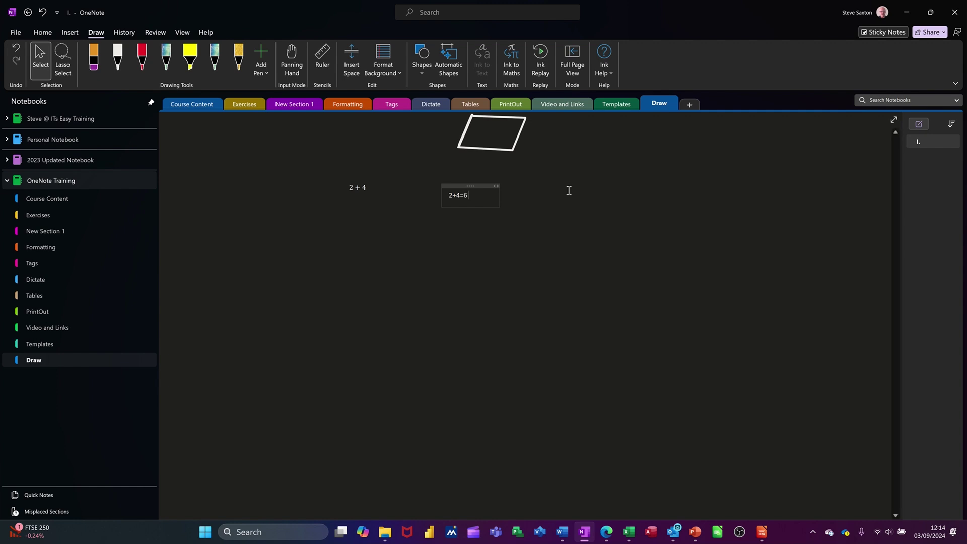
pyautogui.click(552, 196)
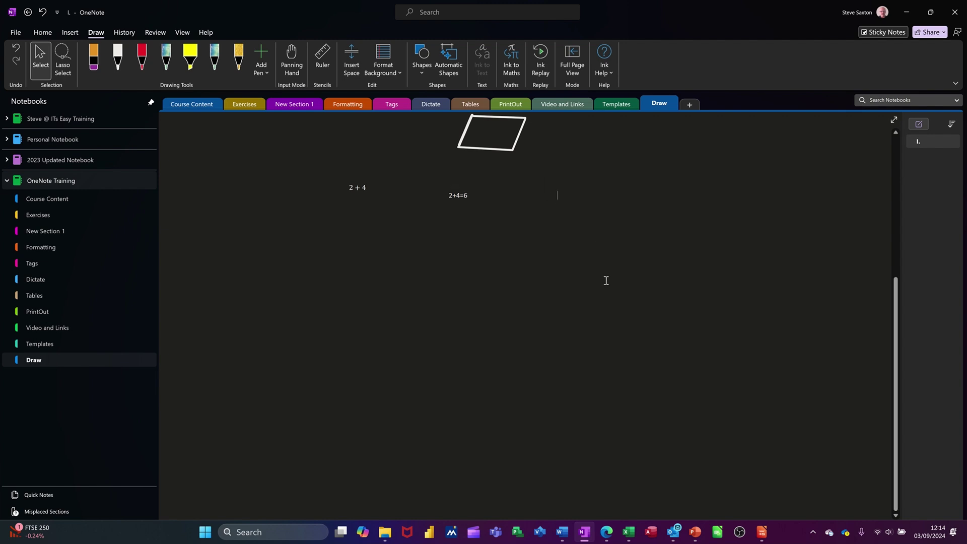
pyautogui.write('23/3=')
pyautogui.press('space')
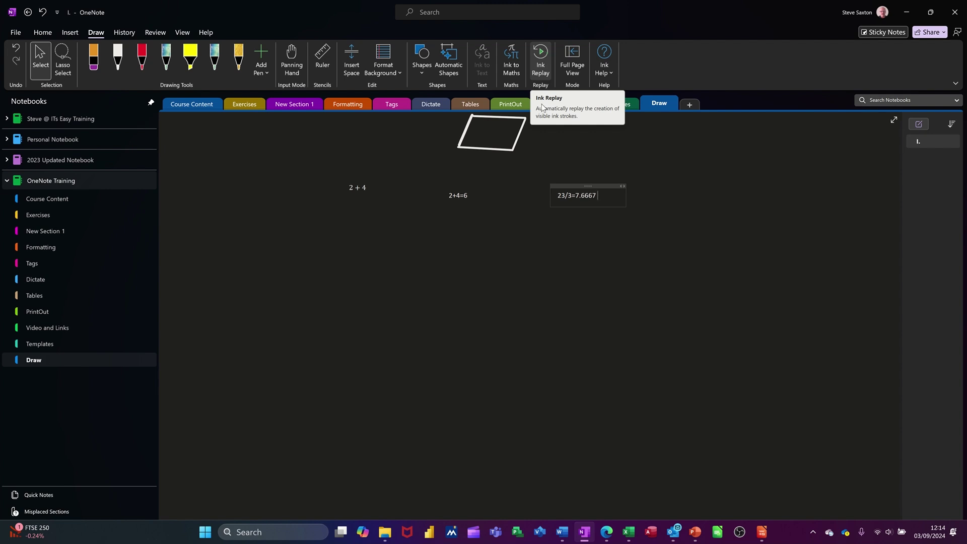
# Replay the creation of the ink strokes on the page with Ink Replay.
pyautogui.scroll(5, 547, 245)
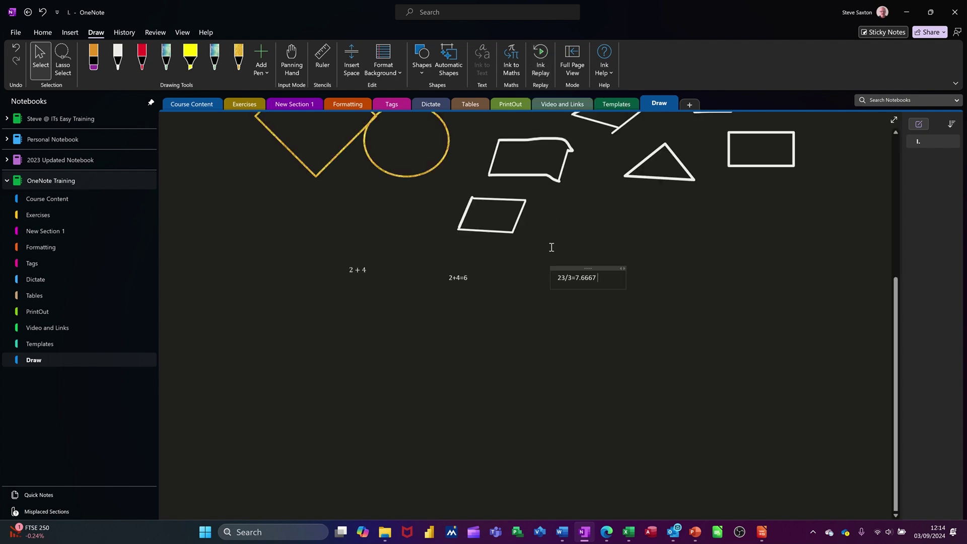
pyautogui.click(540, 56)
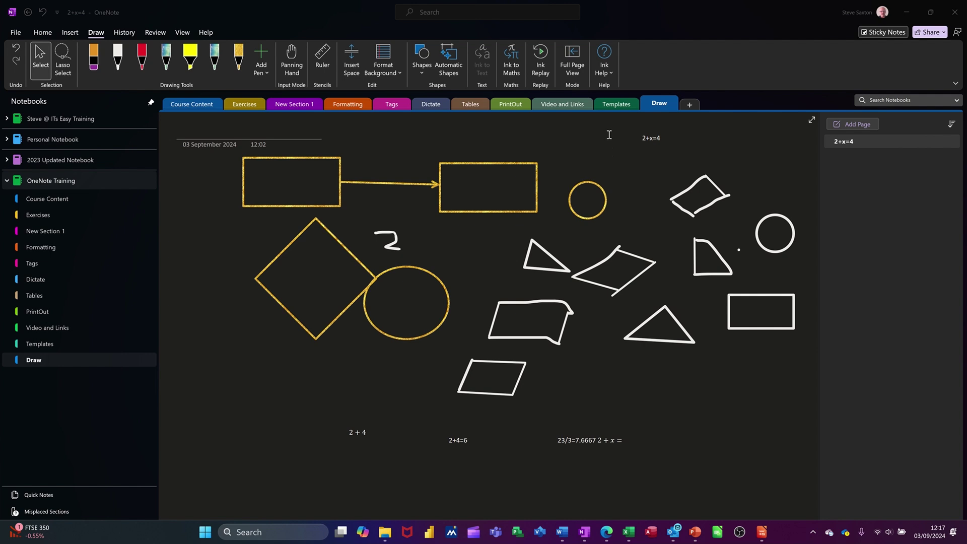
# Switch the page to Full Page View and back to the normal view, and open the Ink Help options.
pyautogui.click(573, 55)
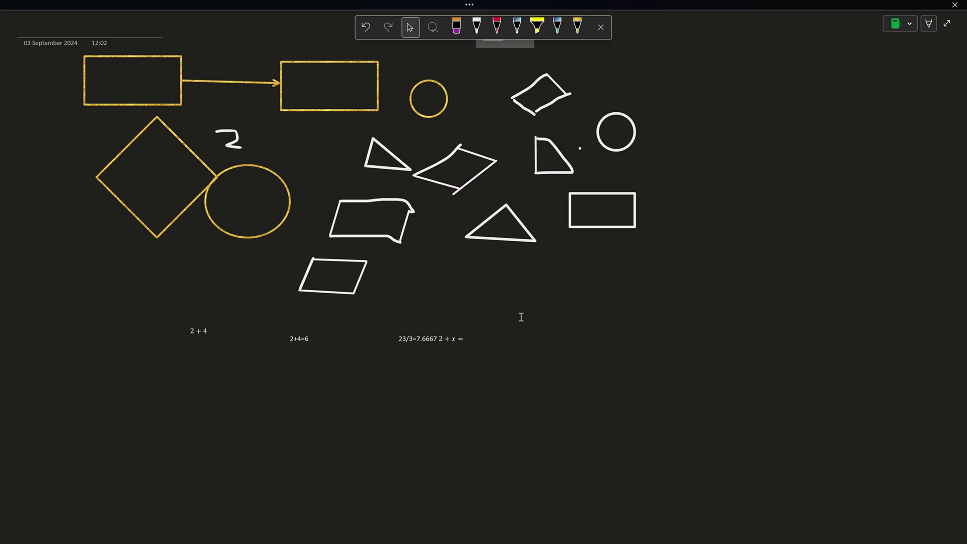
pyautogui.click(947, 24)
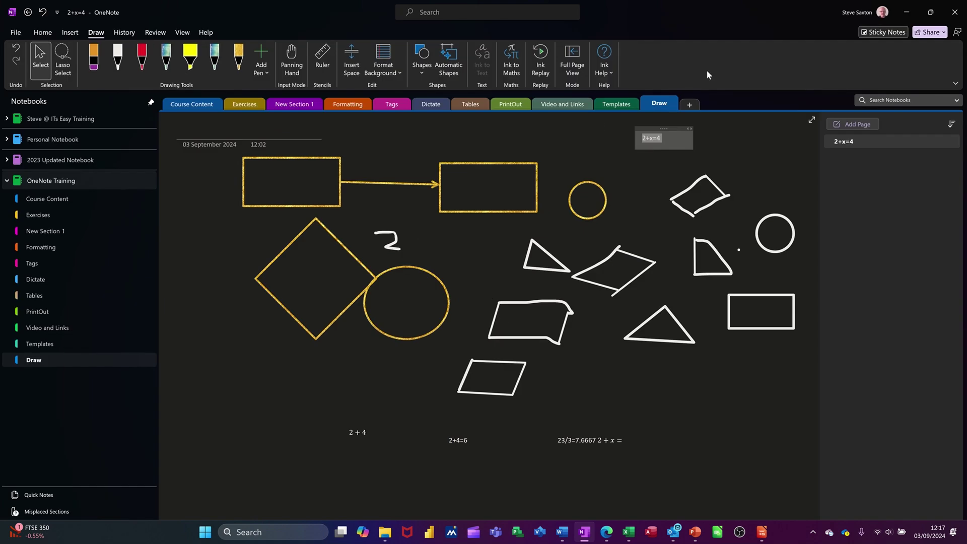
pyautogui.click(612, 72)
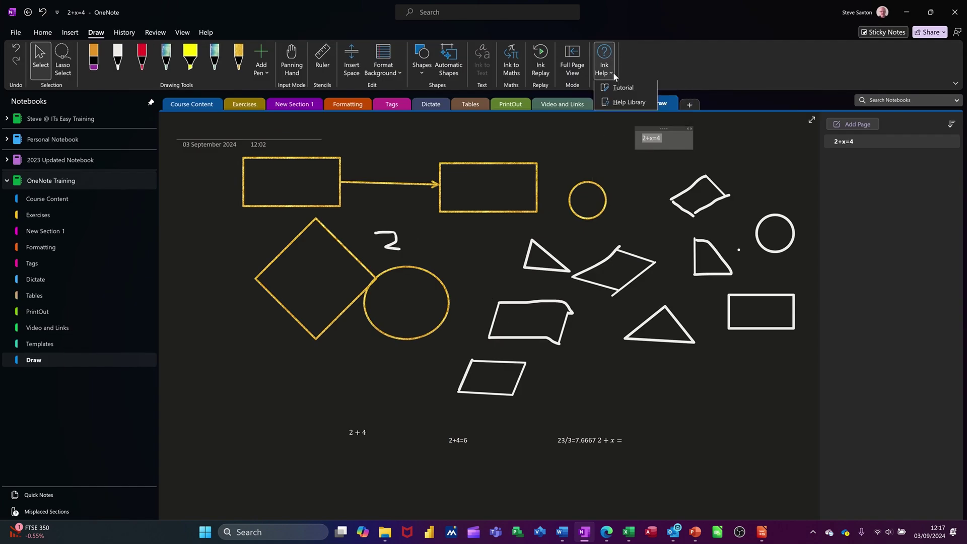